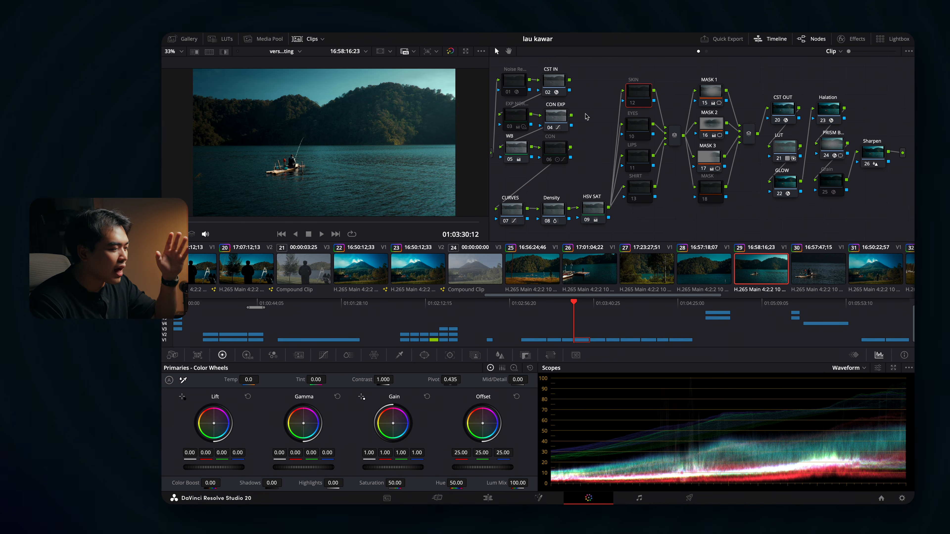
- Look over the CST IN and CON nodes and inspect the boat in the lake shot up close
{"action": "left_click", "coordinate": [558, 83]}
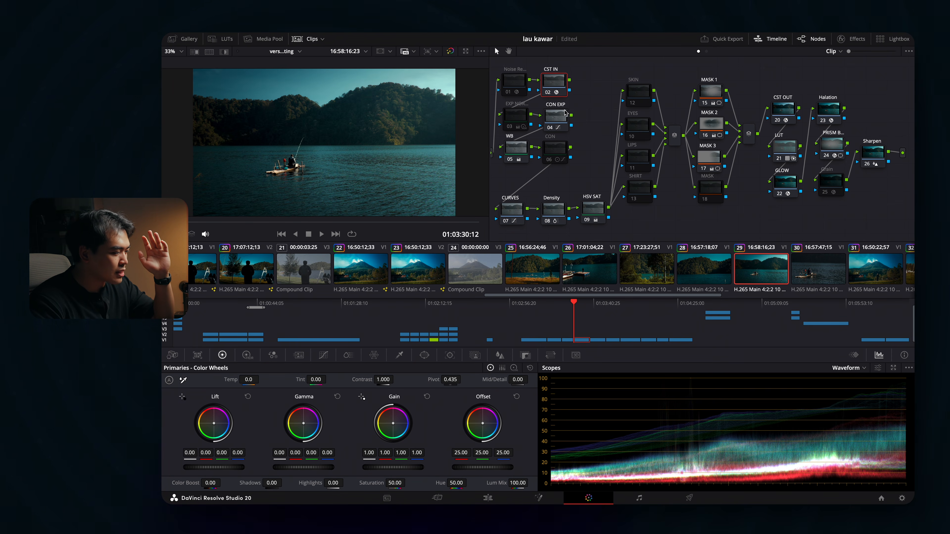
{"action": "left_click", "coordinate": [558, 150]}
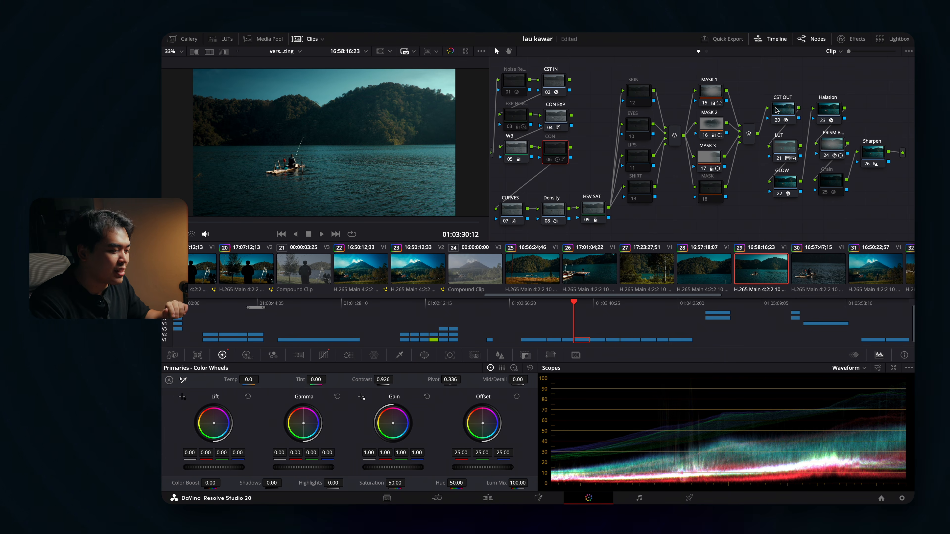
{"action": "mouse_move", "coordinate": [784, 147]}
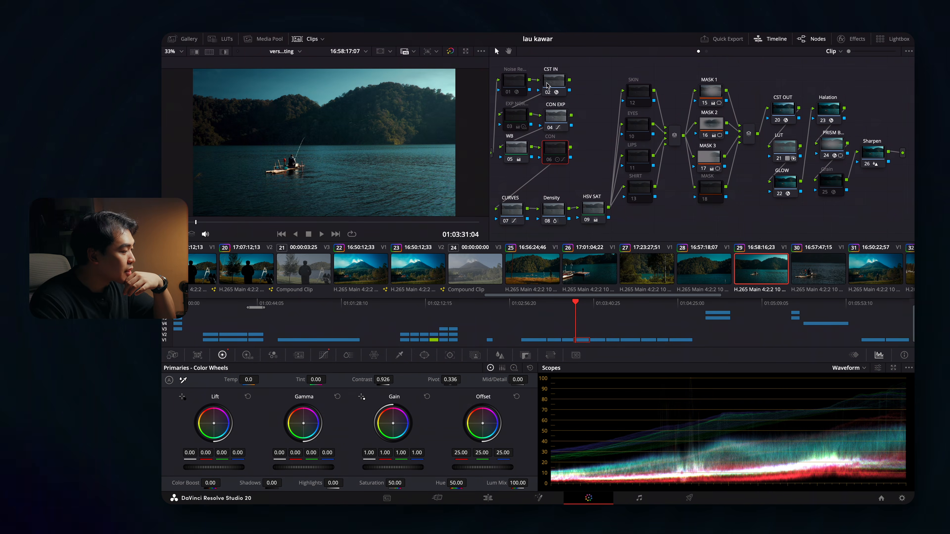
{"action": "scroll", "coordinate": [284, 143], "scroll_direction": "up", "scroll_amount": 5}
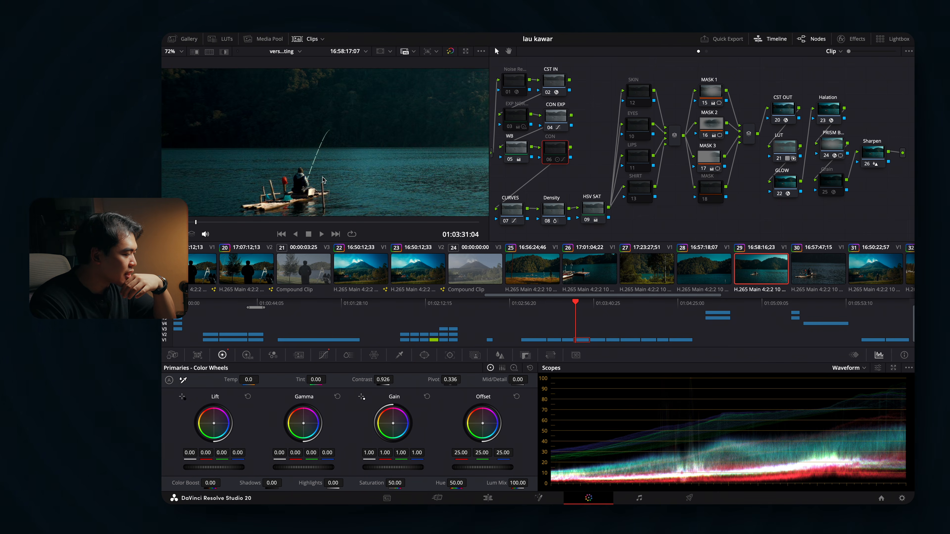
{"action": "scroll", "coordinate": [323, 177], "scroll_direction": "down", "scroll_amount": 5}
{"action": "left_click_drag", "start_coordinate": [322, 177], "coordinate": [316, 154]}
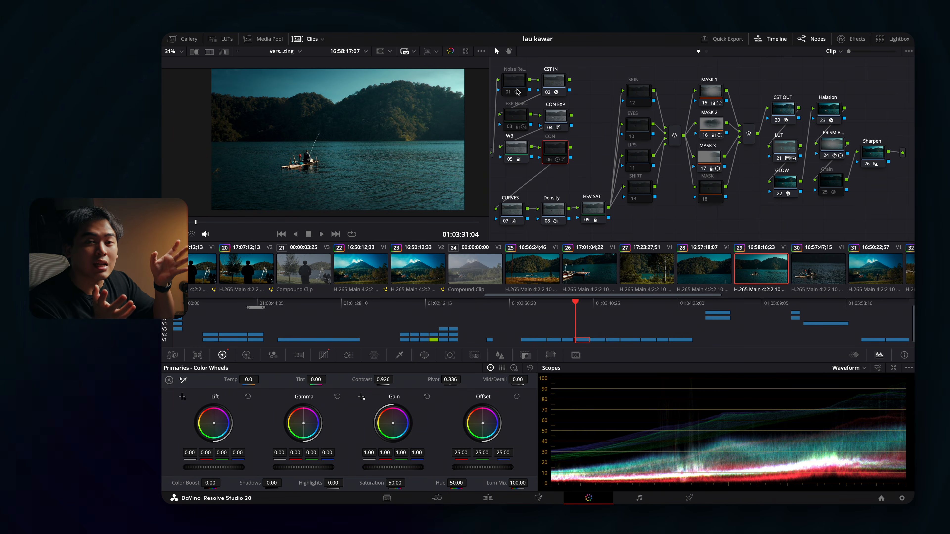
- Review the Color Space Transform settings of the CST IN node
{"action": "left_click", "coordinate": [559, 84]}
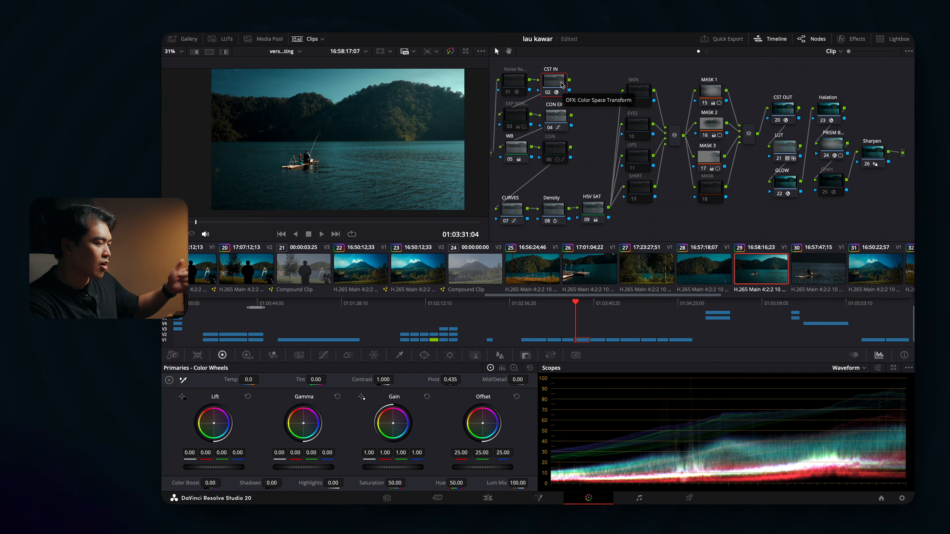
{"action": "left_click", "coordinate": [858, 39]}
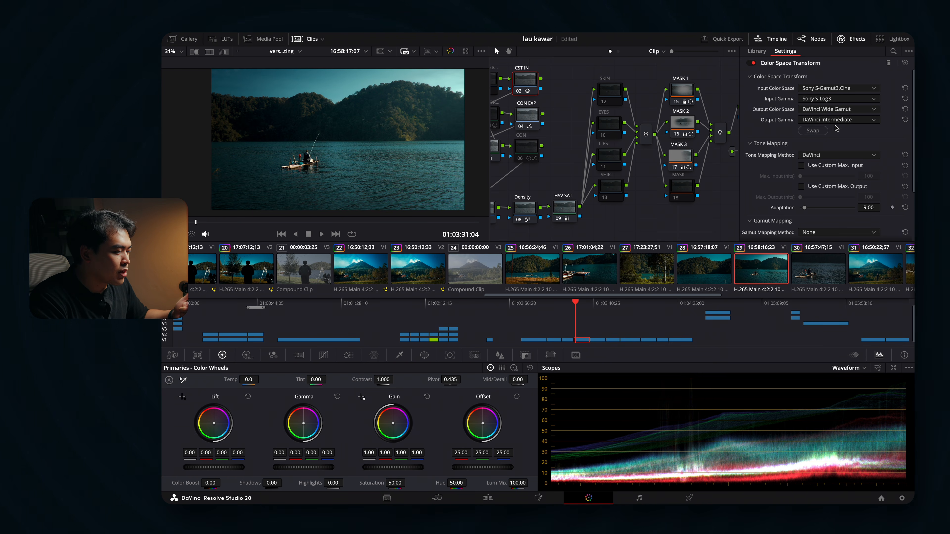
{"action": "left_click", "coordinate": [849, 44]}
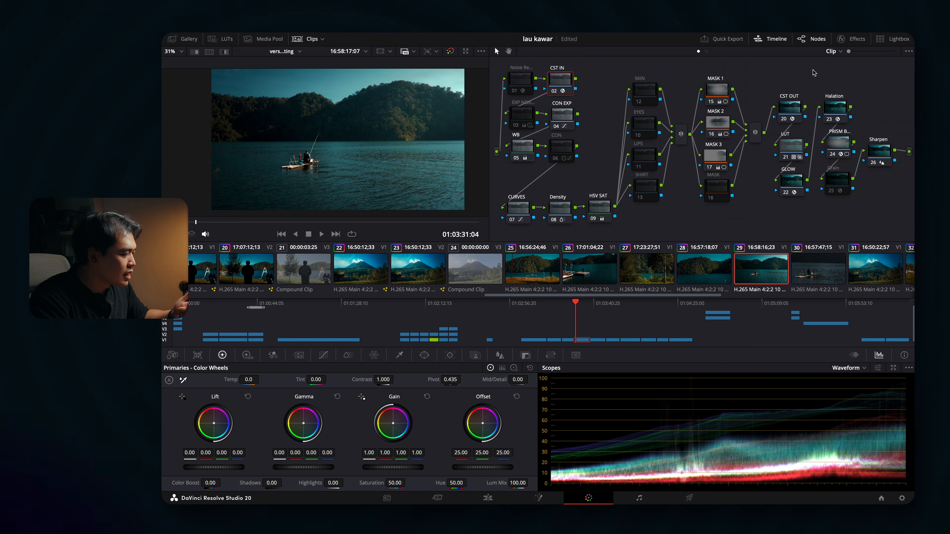
- Enable the EXP NOR node and disable the CON EXP node to compare the two exposure methods
{"action": "left_click", "coordinate": [526, 117]}
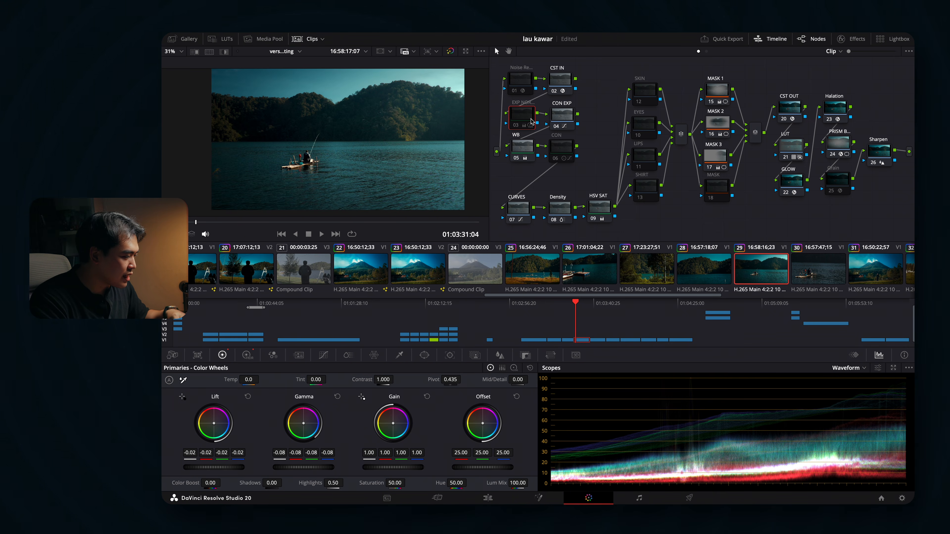
{"action": "key", "text": "super+d"}
{"action": "left_click", "coordinate": [560, 120]}
{"action": "key", "text": "super+d"}
- Review the HDR and primary color wheel settings of the EXP NOR node
{"action": "left_click", "coordinate": [520, 120]}
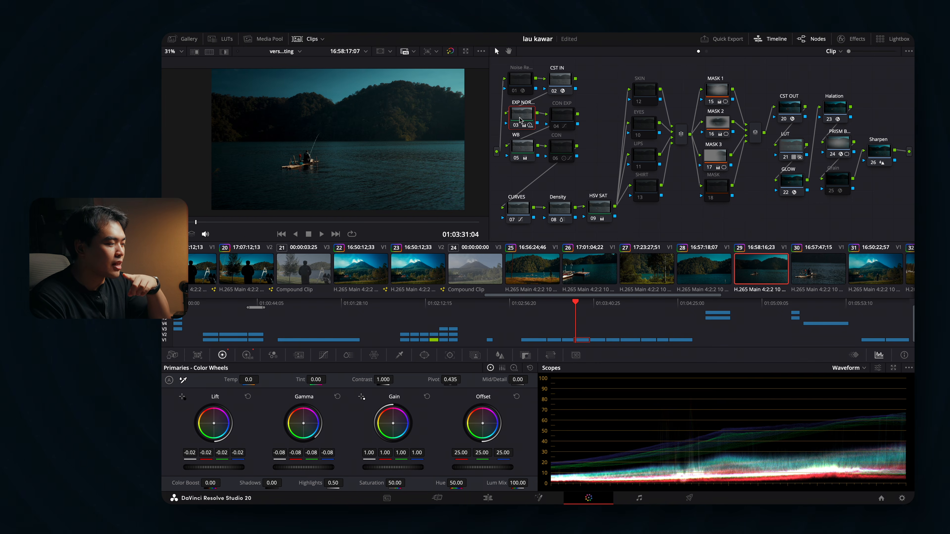
{"action": "left_click", "coordinate": [247, 355]}
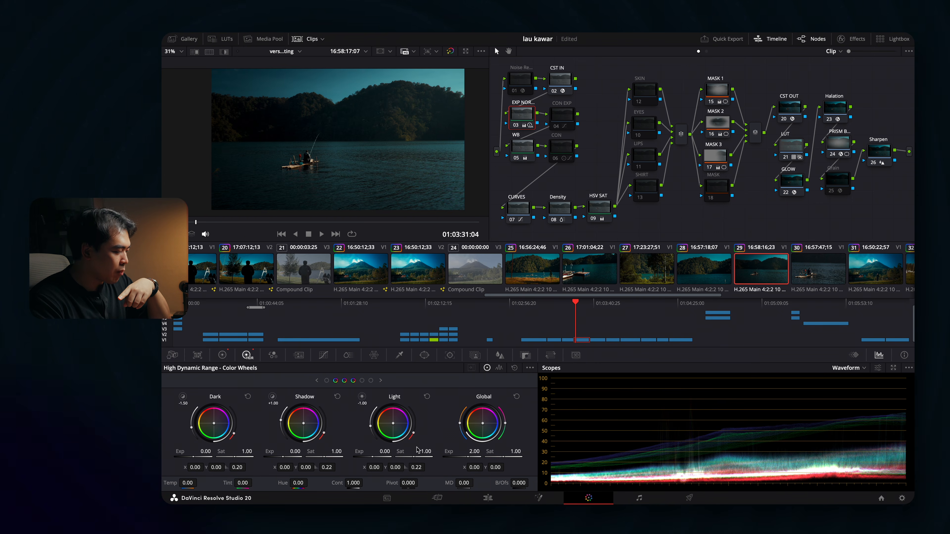
{"action": "left_click", "coordinate": [222, 355]}
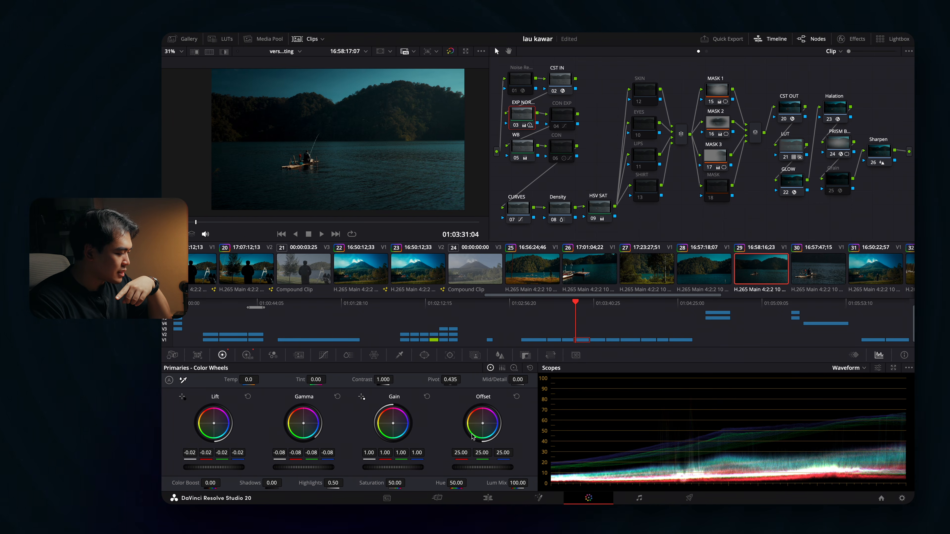
- Disable the EXP NOR node and re-enable the CON EXP node
{"action": "key", "text": "ctrl+d"}
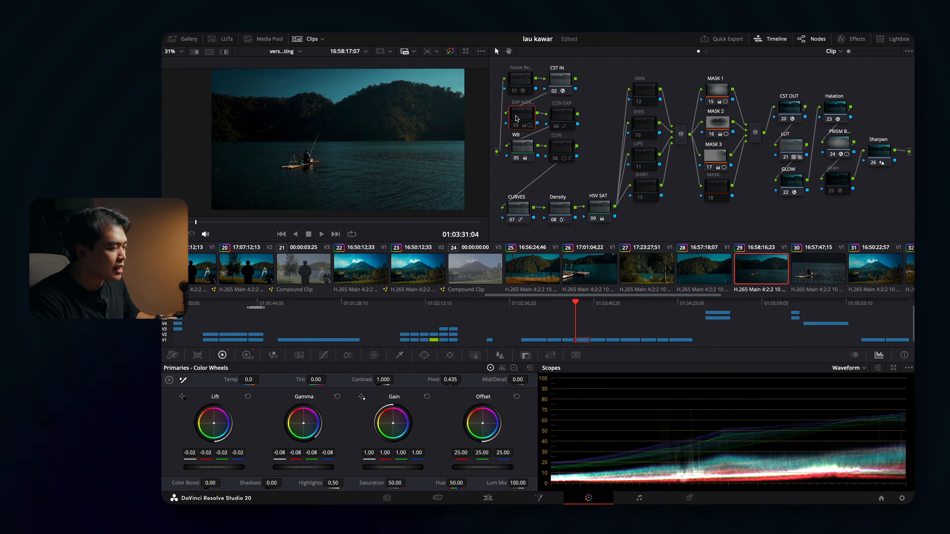
{"action": "left_click", "coordinate": [562, 115]}
{"action": "key", "text": "ctrl+d"}
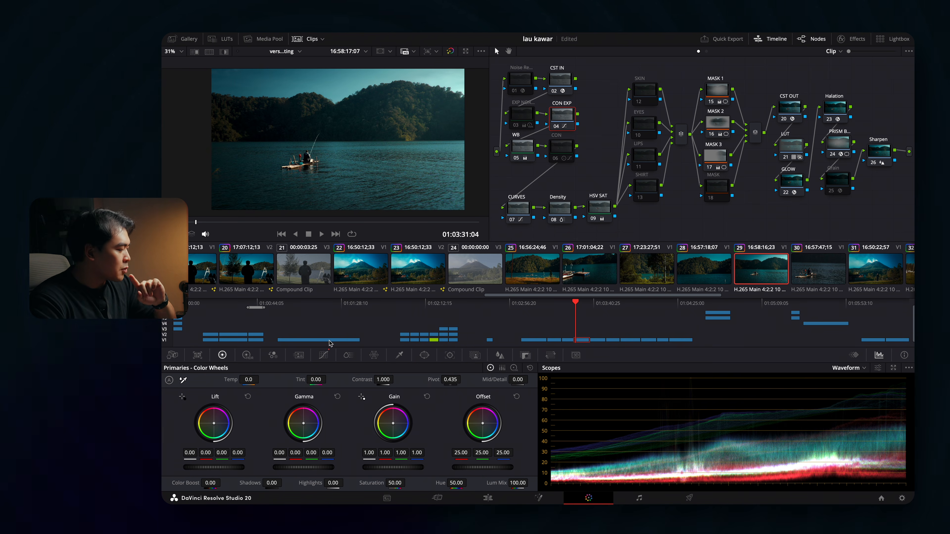
- Try raising and lowering the highlight end point of the CON EXP node's custom curve and lengthening its spline handle
{"action": "left_click", "coordinate": [323, 356]}
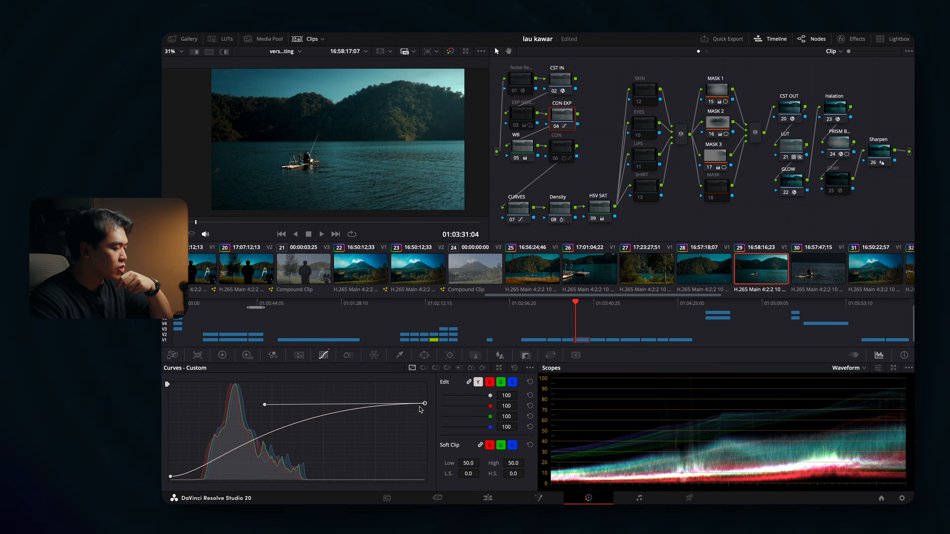
{"action": "mouse_move", "coordinate": [425, 404]}
{"action": "left_mouse_down"}
{"action": "mouse_move", "coordinate": [427, 385]}
{"action": "mouse_move", "coordinate": [428, 400]}
{"action": "left_mouse_up"}
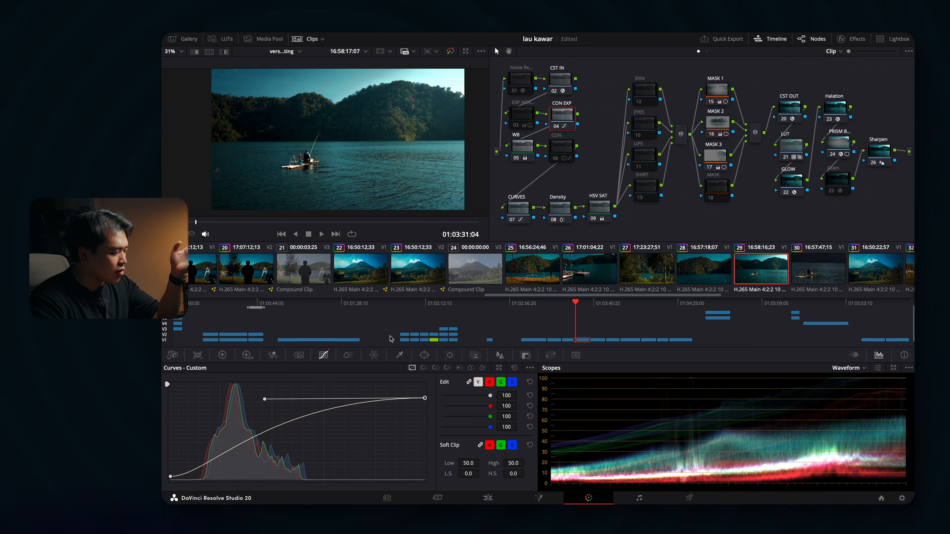
{"action": "left_click_drag", "start_coordinate": [425, 398], "coordinate": [425, 403]}
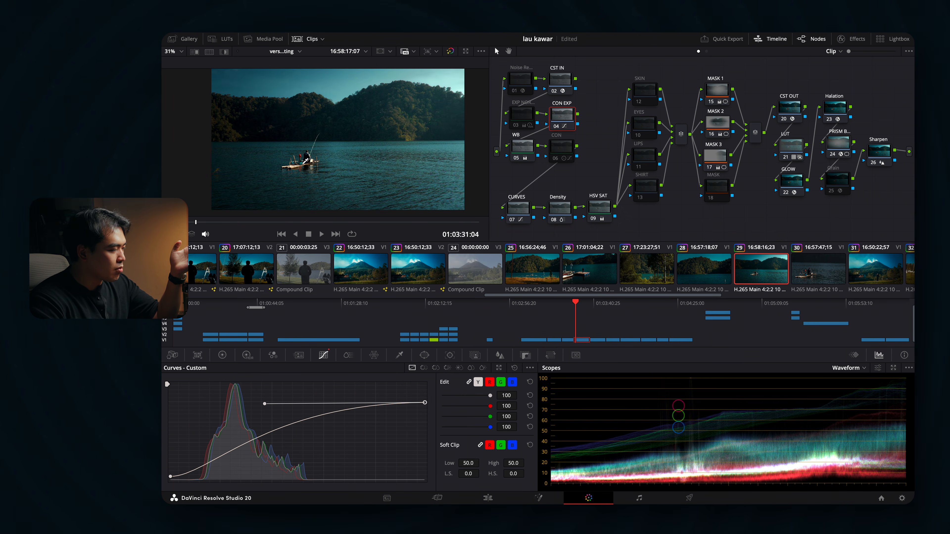
{"action": "mouse_move", "coordinate": [265, 405]}
{"action": "left_mouse_down"}
{"action": "mouse_move", "coordinate": [290, 405]}
{"action": "mouse_move", "coordinate": [261, 404]}
{"action": "left_mouse_up"}
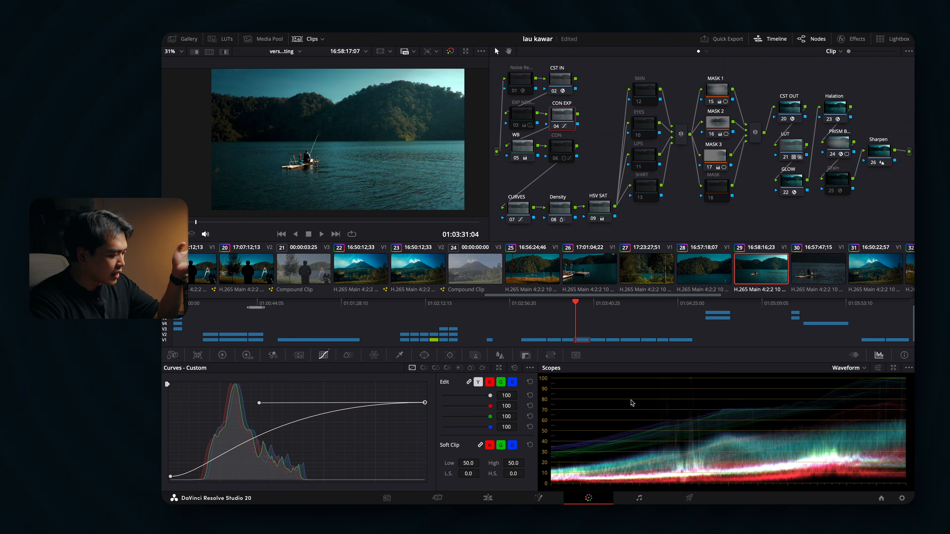
- Check the Editable Splines option of the custom curve and review the HDR wheels of the EXP NOR node
{"action": "left_click", "coordinate": [529, 368]}
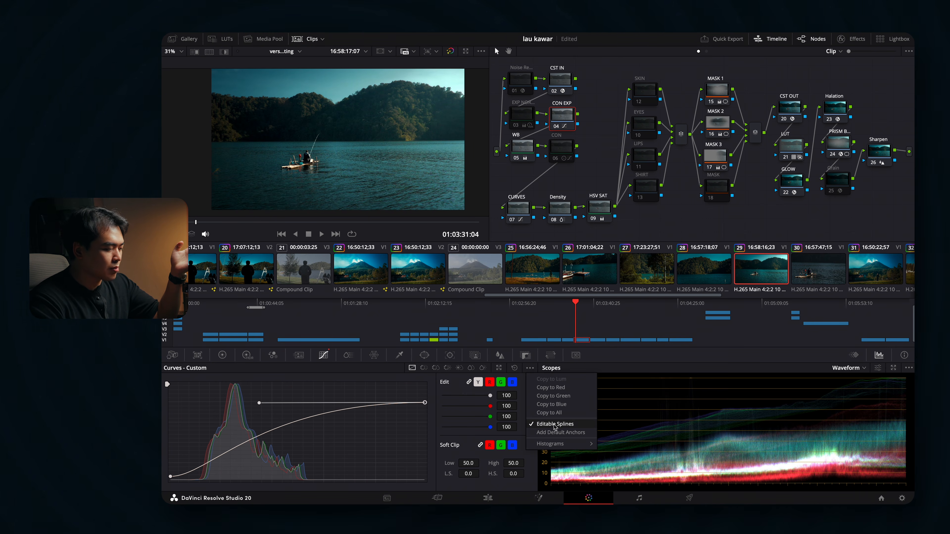
{"action": "left_click", "coordinate": [403, 444]}
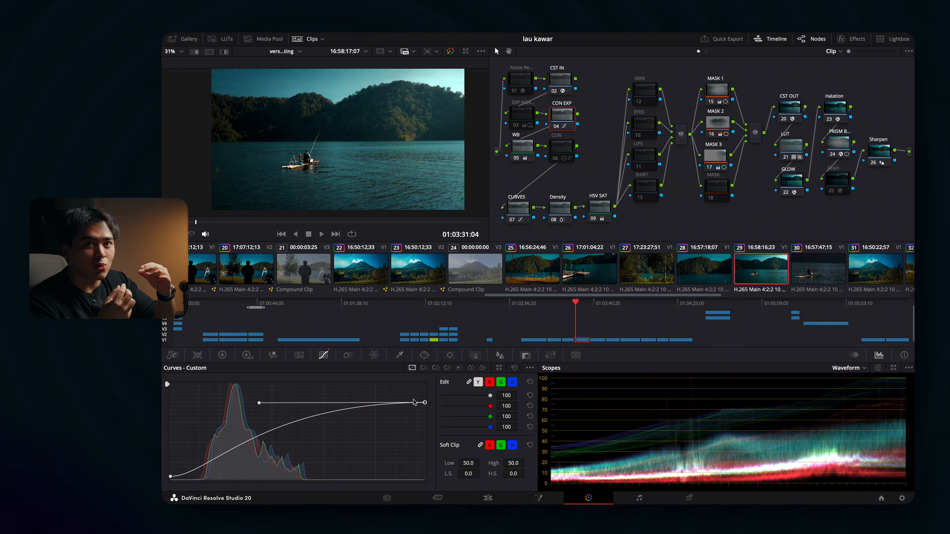
{"action": "left_click", "coordinate": [516, 124]}
{"action": "left_click", "coordinate": [247, 355]}
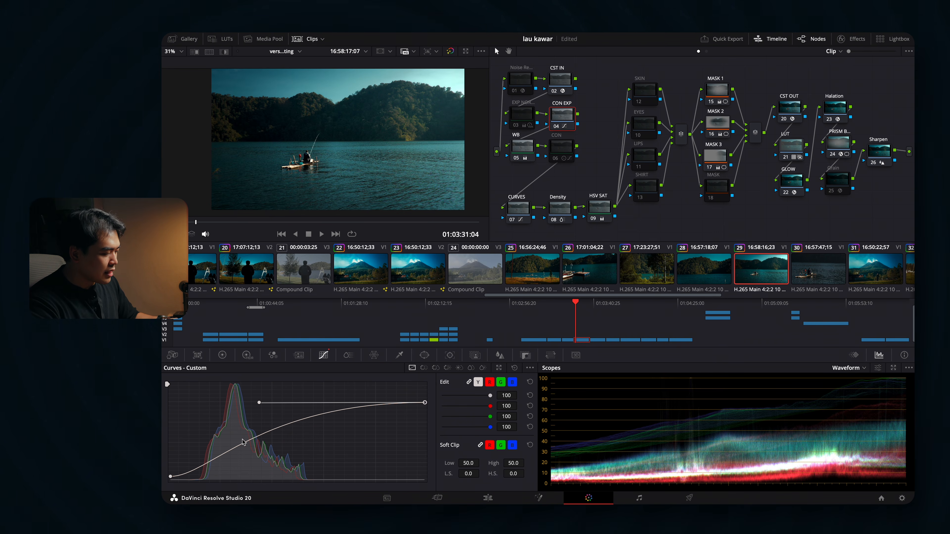
- Shorten the highlight handle of the CON EXP curve, and test a lower highlight end point before raising it back
{"action": "mouse_move", "coordinate": [260, 404]}
{"action": "left_mouse_down"}
{"action": "mouse_move", "coordinate": [282, 405]}
{"action": "mouse_move", "coordinate": [264, 404]}
{"action": "left_mouse_up"}
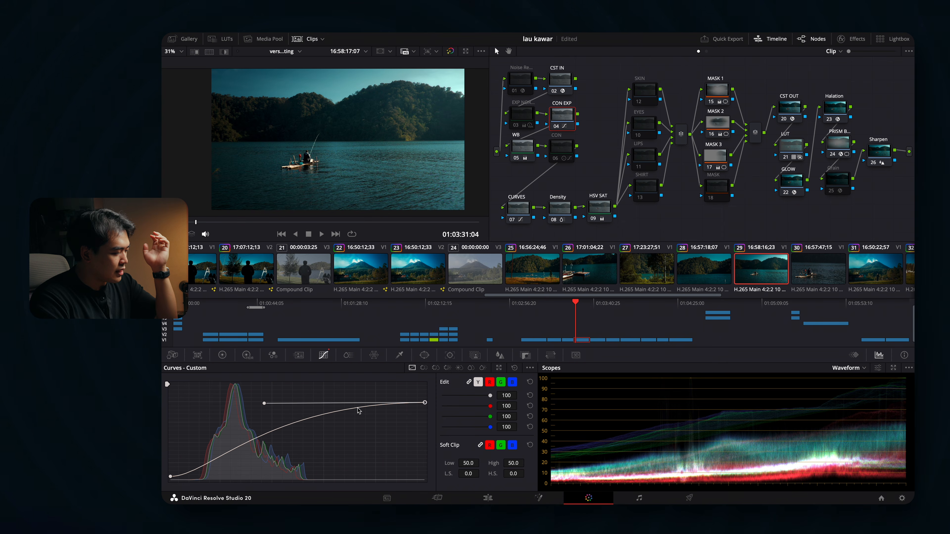
{"action": "left_click_drag", "start_coordinate": [425, 403], "coordinate": [425, 414]}
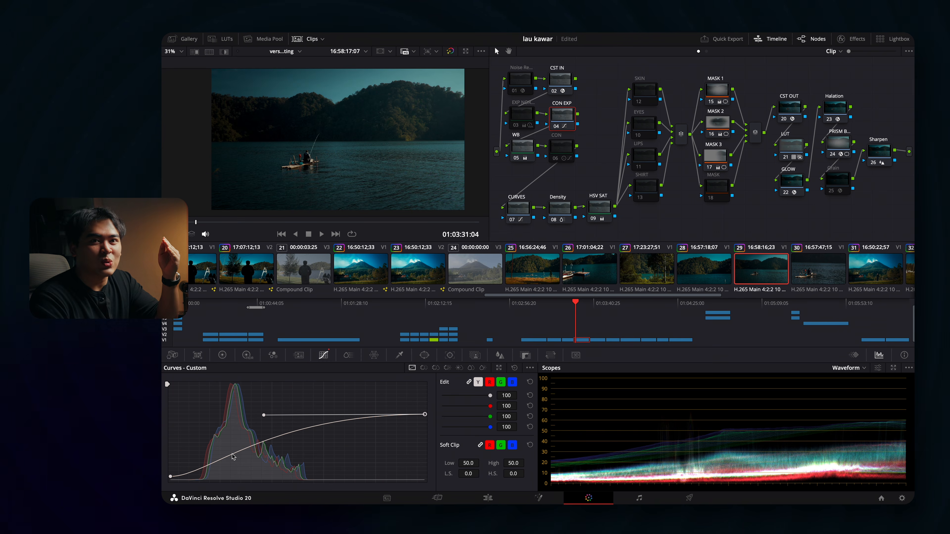
{"action": "left_click_drag", "start_coordinate": [425, 415], "coordinate": [426, 402]}
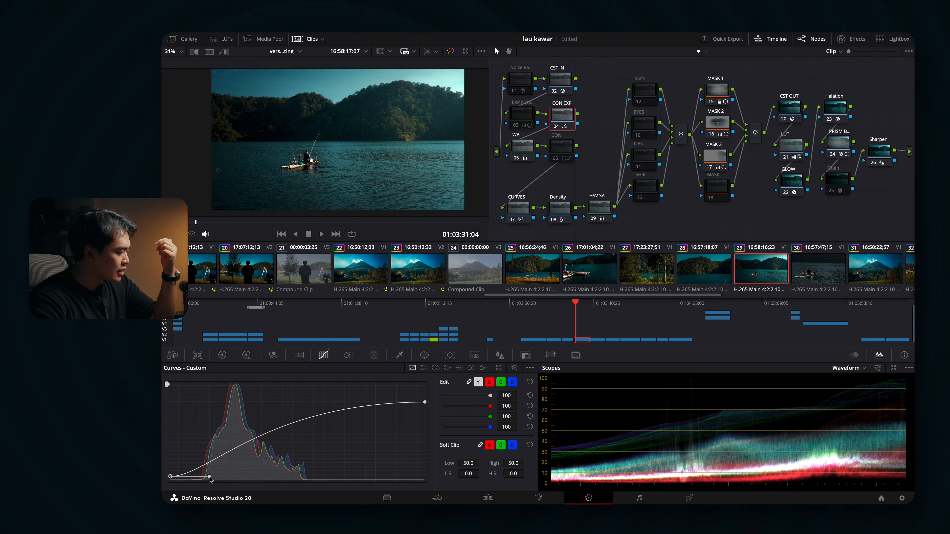
- Adjust the shadow handle of the CON EXP node's custom curve, testing longer and shorter lengths and leaving it short
{"action": "left_click_drag", "start_coordinate": [210, 479], "coordinate": [198, 476]}
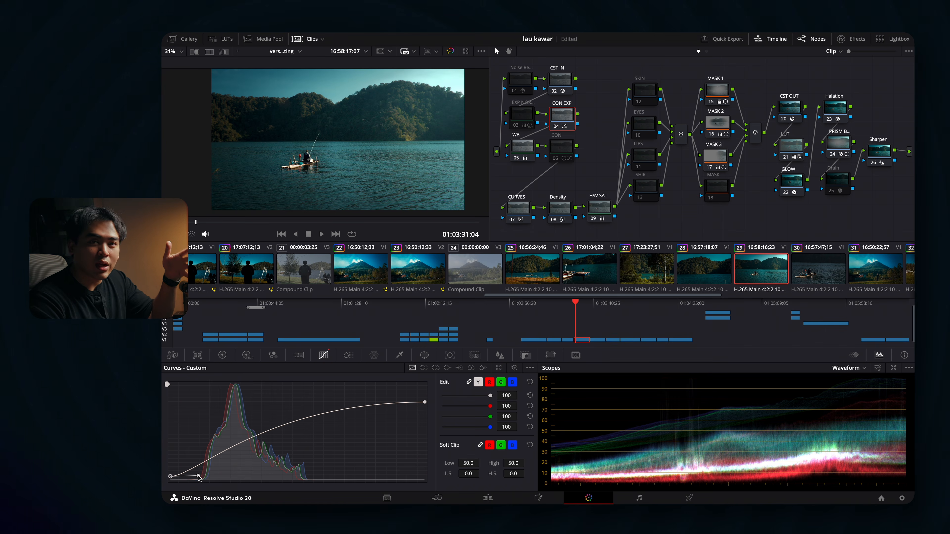
{"action": "left_click_drag", "start_coordinate": [198, 477], "coordinate": [215, 478]}
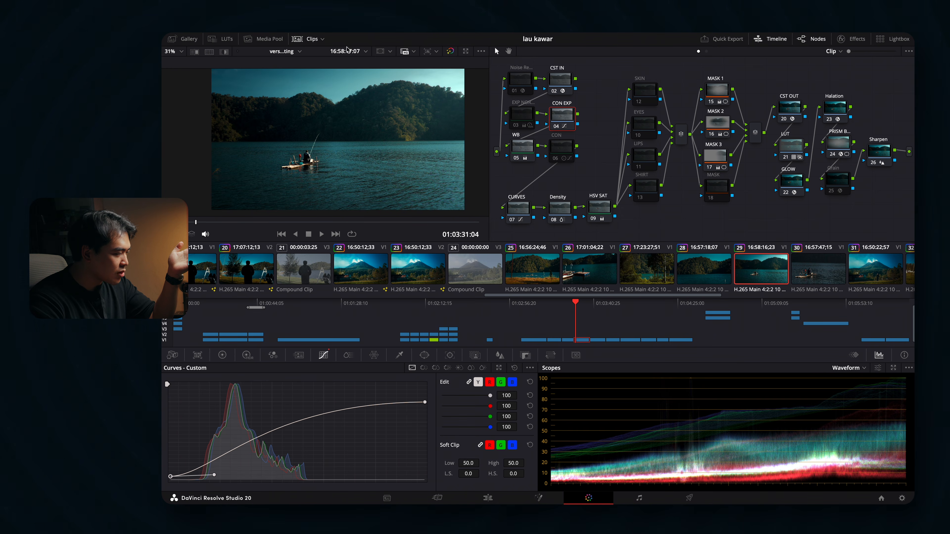
{"action": "left_click_drag", "start_coordinate": [214, 475], "coordinate": [205, 475]}
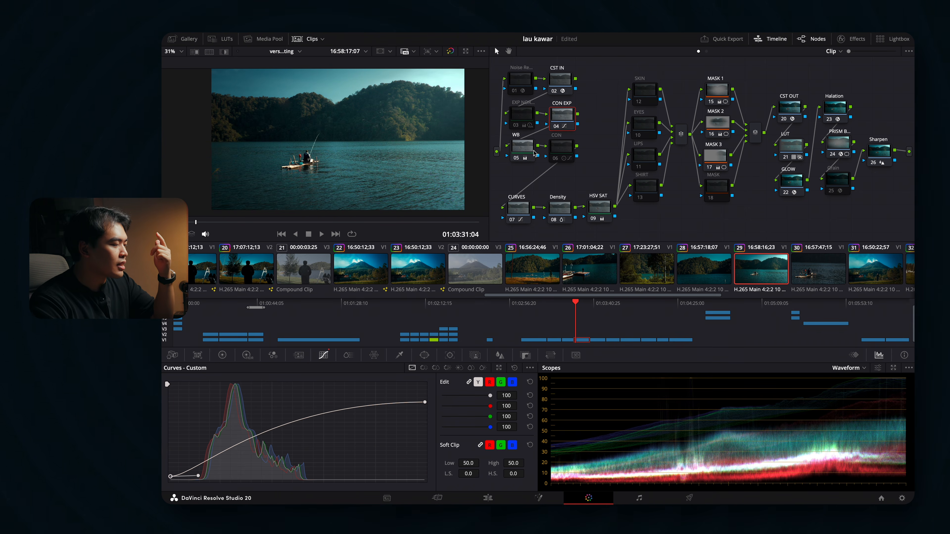
- Review the primary wheels of the WB and CON nodes and the custom curve of the CON EXP node
{"action": "left_click", "coordinate": [525, 149]}
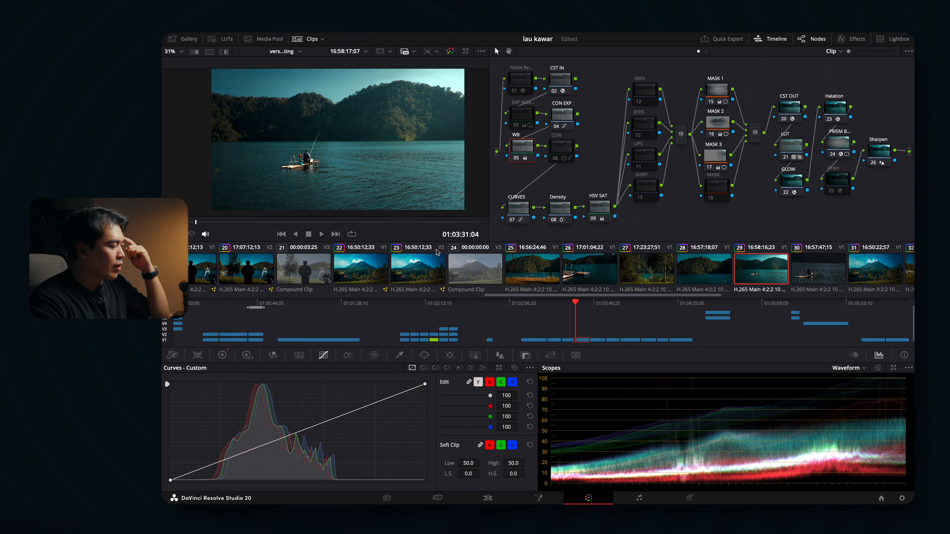
{"action": "left_click", "coordinate": [226, 357]}
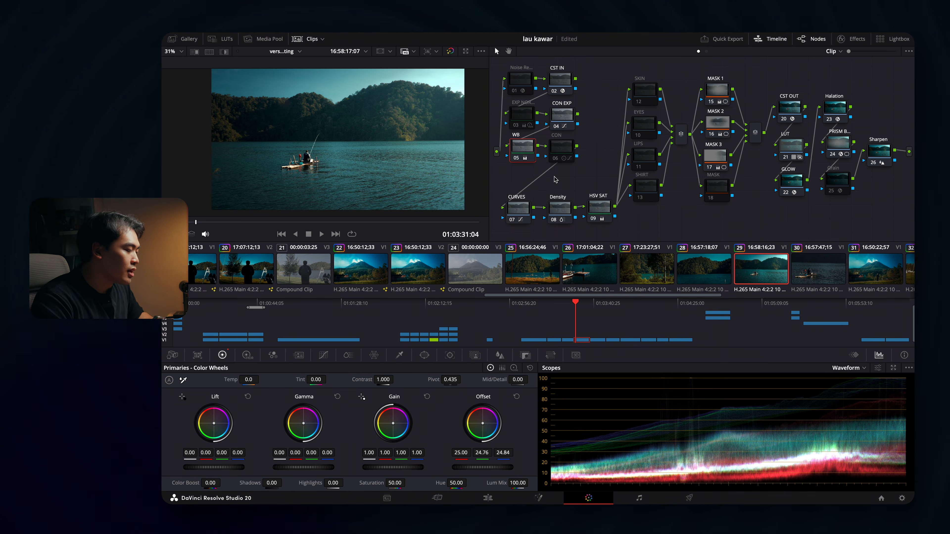
{"action": "left_click", "coordinate": [563, 150]}
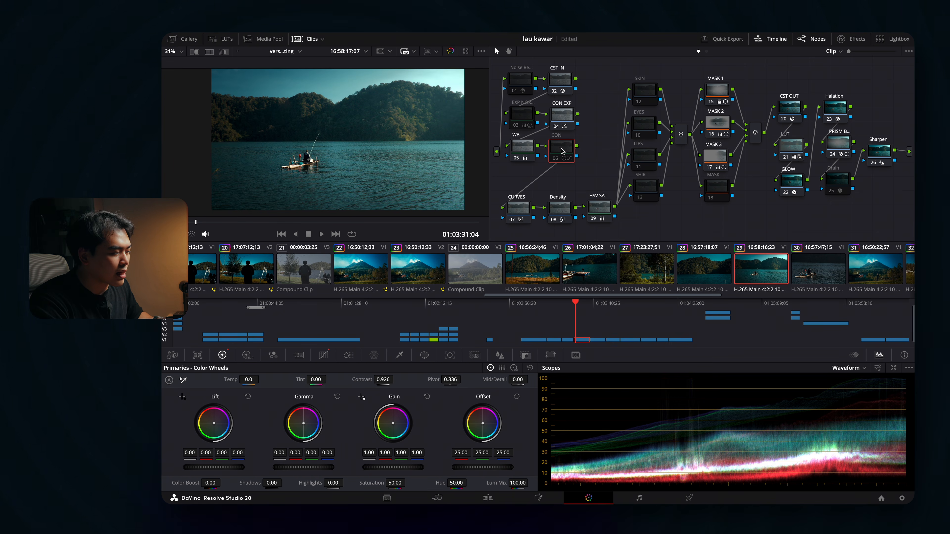
{"action": "left_click", "coordinate": [563, 117]}
{"action": "left_click", "coordinate": [324, 356]}
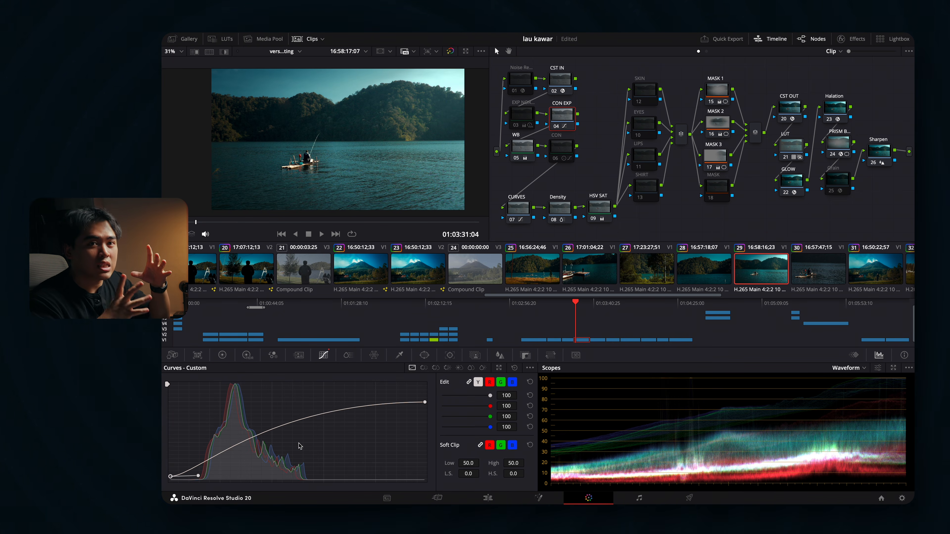
- Examine the Hue Vs Hue curve of the CURVES node and inspect the hillside trees in the shot up close
{"action": "left_click", "coordinate": [518, 212]}
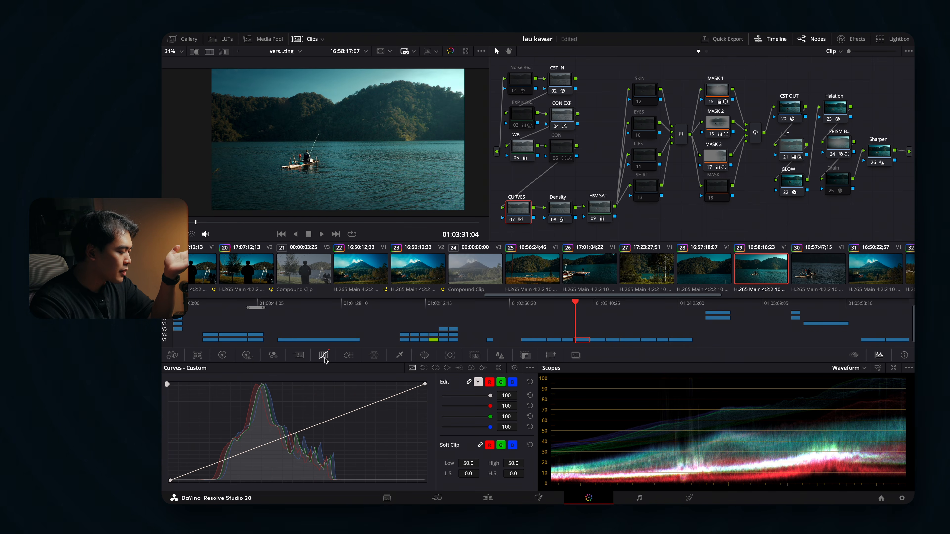
{"action": "left_click", "coordinate": [425, 368]}
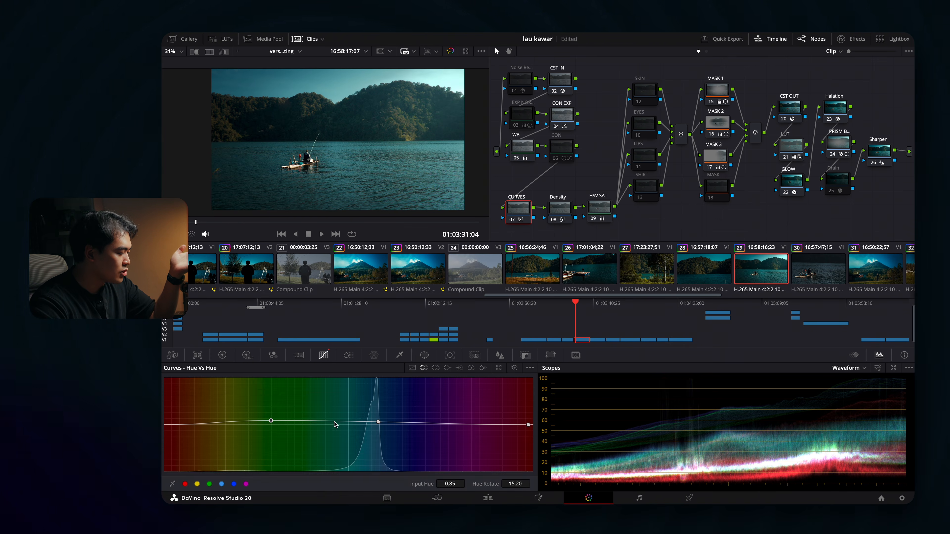
{"action": "scroll", "coordinate": [415, 137], "scroll_direction": "up", "scroll_amount": 3}
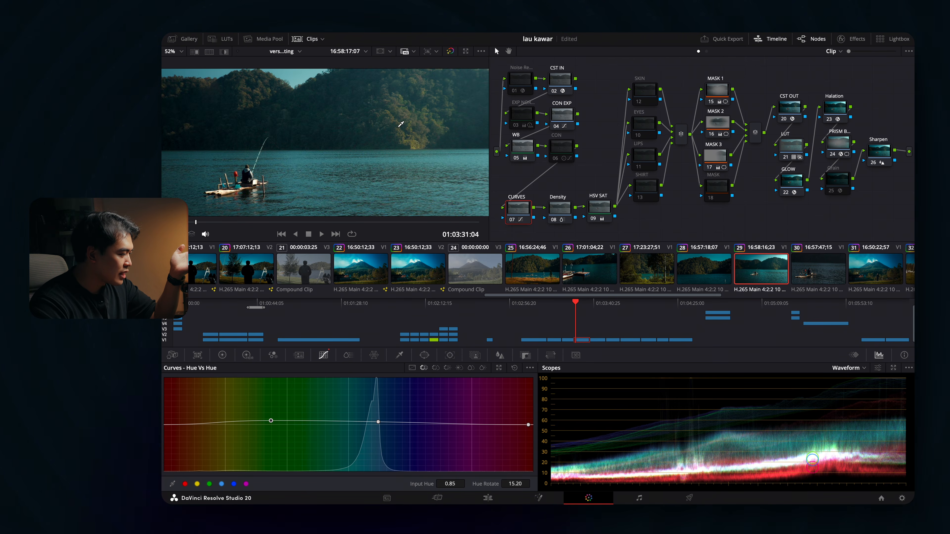
{"action": "scroll", "coordinate": [425, 140], "scroll_direction": "up", "scroll_amount": 3}
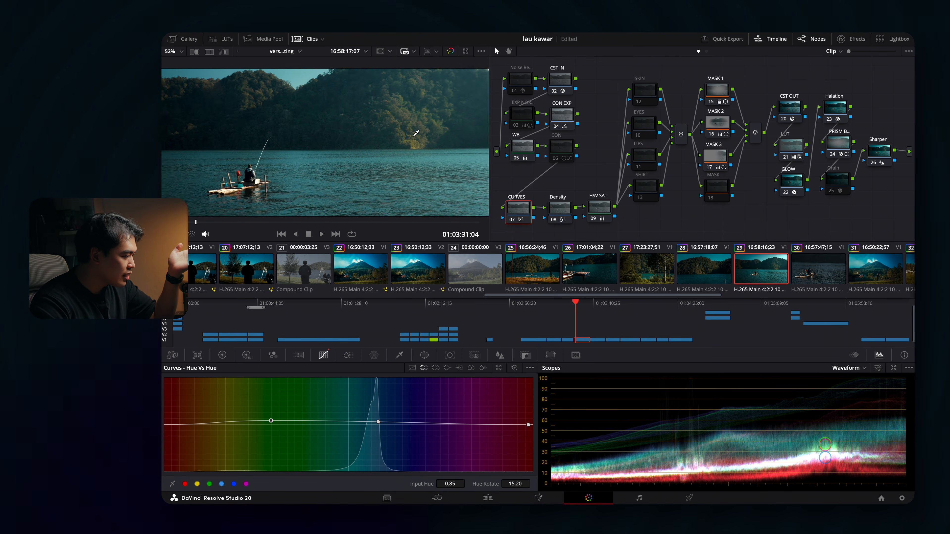
- Lower the cyan-blue point of the CURVES node's Hue Vs Hue curve to a hue rotate of -0.80
{"action": "scroll", "coordinate": [431, 98], "scroll_direction": "down", "scroll_amount": 2}
{"action": "scroll", "coordinate": [419, 122], "scroll_direction": "down", "scroll_amount": 2}
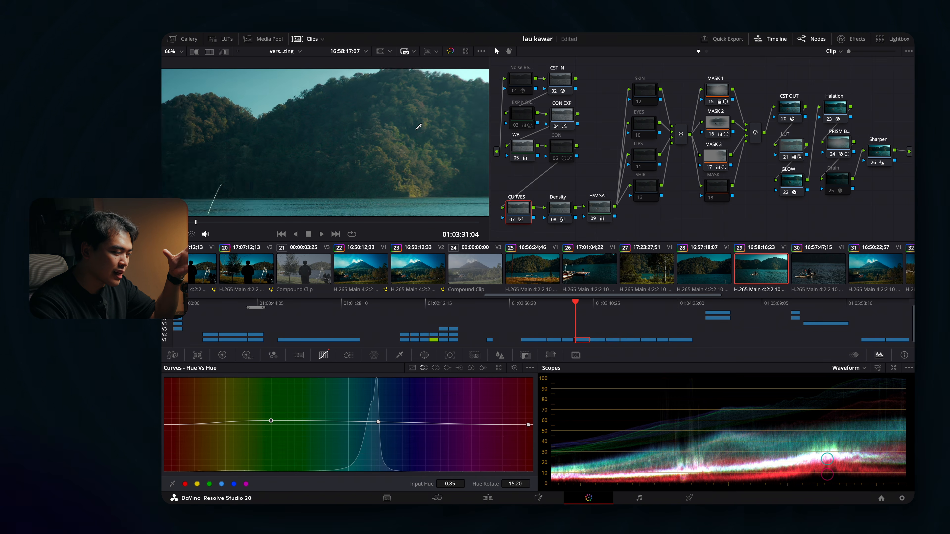
{"action": "scroll", "coordinate": [418, 127], "scroll_direction": "down", "scroll_amount": 1}
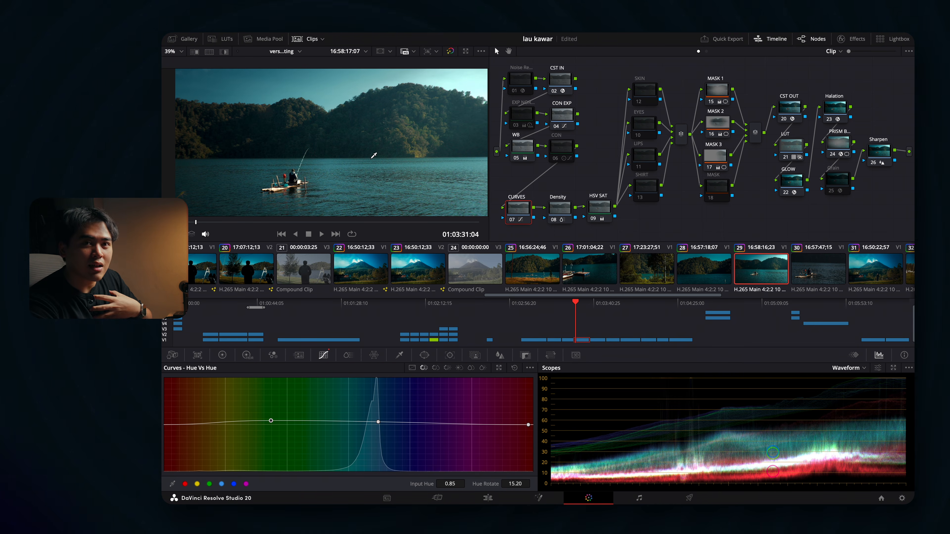
{"action": "scroll", "coordinate": [374, 155], "scroll_direction": "down", "scroll_amount": 3}
{"action": "left_click", "coordinate": [379, 423]}
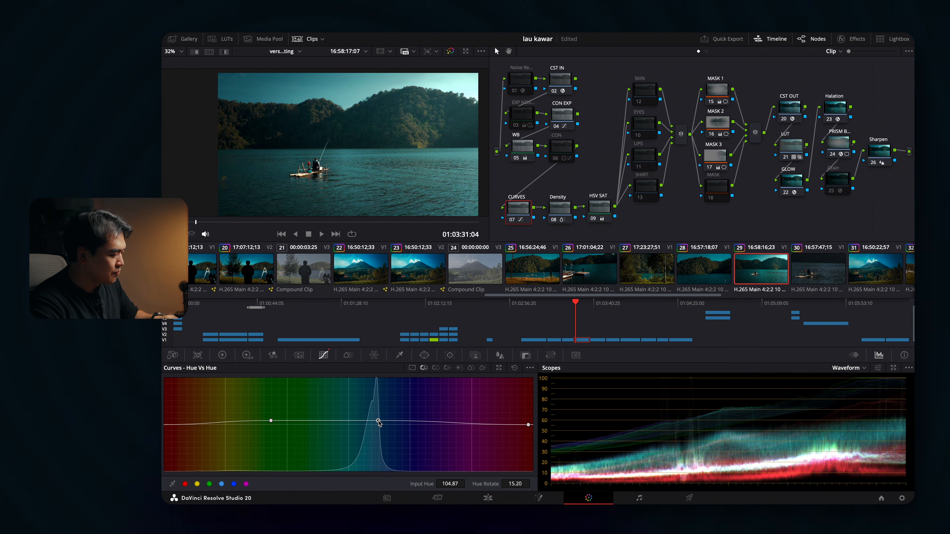
{"action": "key", "text": "super+z"}
{"action": "left_click", "coordinate": [379, 423]}
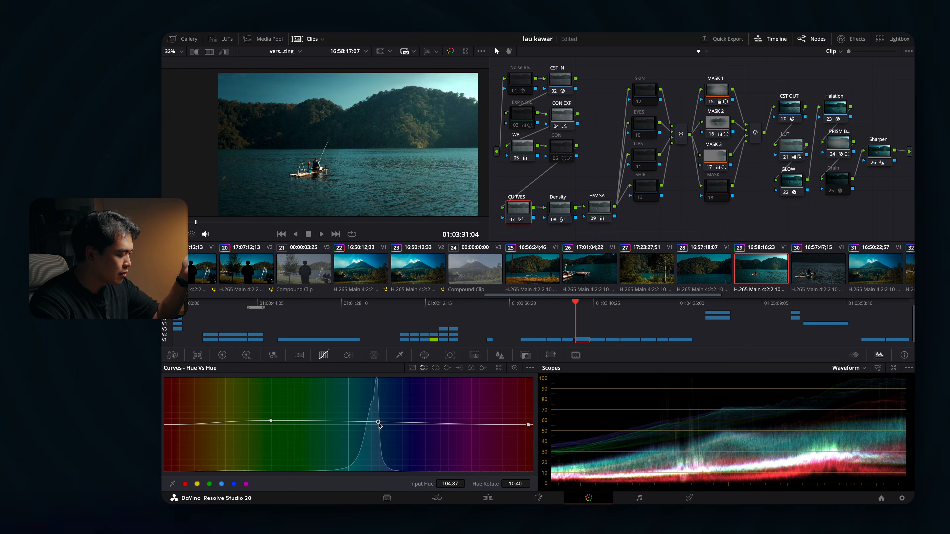
{"action": "left_click_drag", "start_coordinate": [378, 423], "coordinate": [378, 425]}
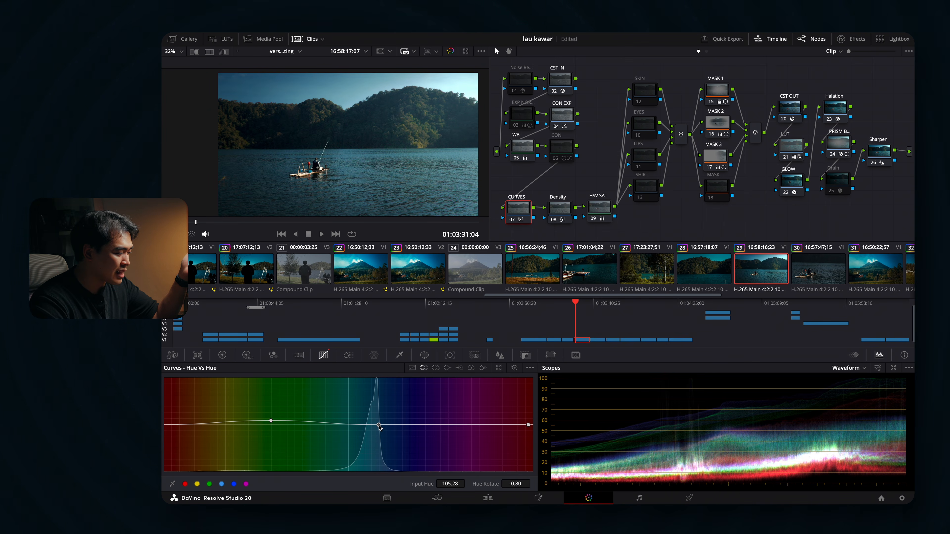
- Inspect the lake water and hillside in the shot, and compare the image with the CURVES node off and on
{"action": "scroll", "coordinate": [307, 178], "scroll_direction": "down", "scroll_amount": 1}
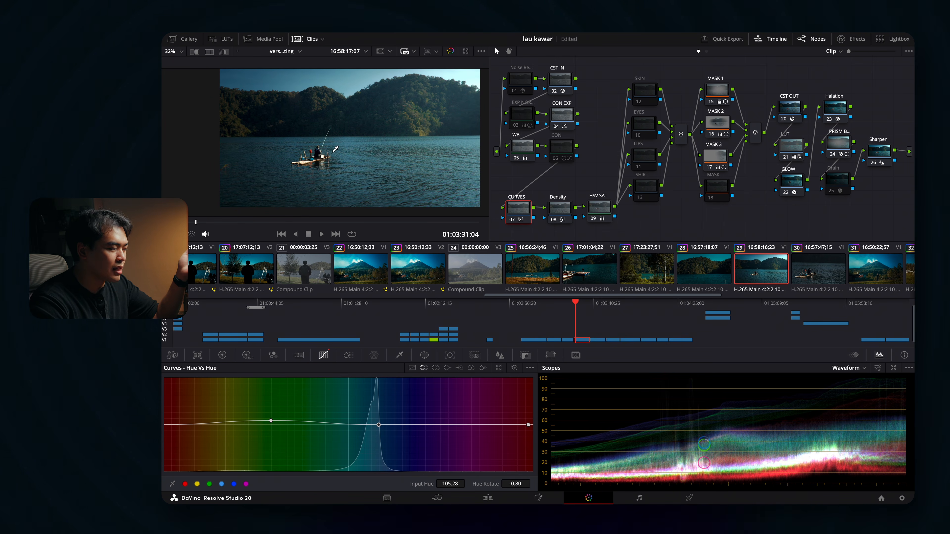
{"action": "scroll", "coordinate": [388, 171], "scroll_direction": "up", "scroll_amount": 1}
{"action": "scroll", "coordinate": [388, 171], "scroll_direction": "right", "scroll_amount": 1}
{"action": "scroll", "coordinate": [390, 168], "scroll_direction": "down", "scroll_amount": 1}
{"action": "scroll", "coordinate": [390, 168], "scroll_direction": "left", "scroll_amount": 1}
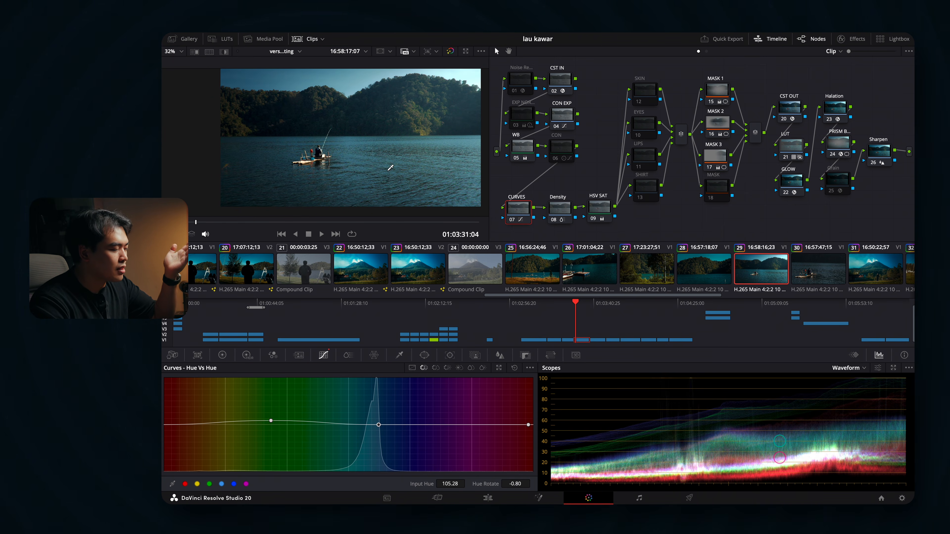
{"action": "scroll", "coordinate": [391, 168], "scroll_direction": "right", "scroll_amount": 1}
{"action": "scroll", "coordinate": [391, 168], "scroll_direction": "up", "scroll_amount": 1}
{"action": "scroll", "coordinate": [391, 168], "scroll_direction": "right", "scroll_amount": 1}
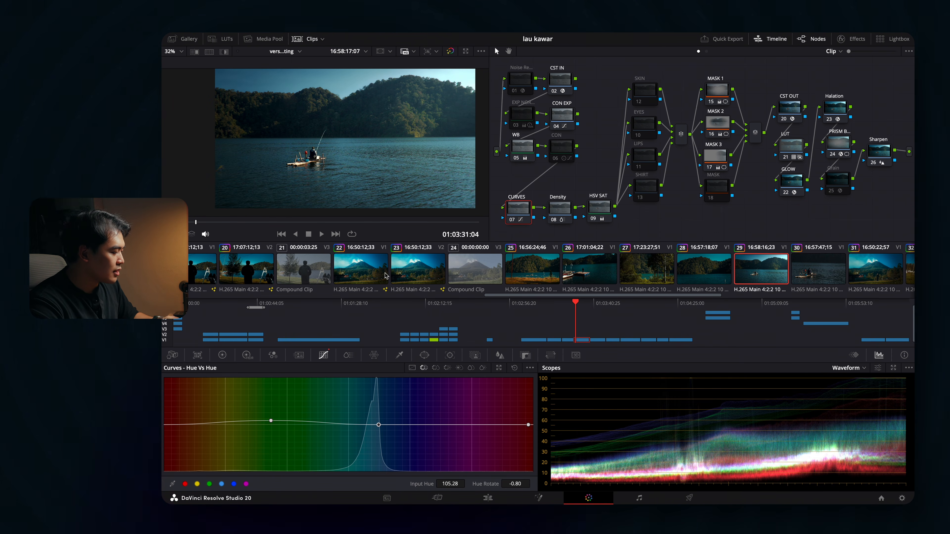
{"action": "key", "text": "super+d"}
{"action": "key", "text": "super+d"}
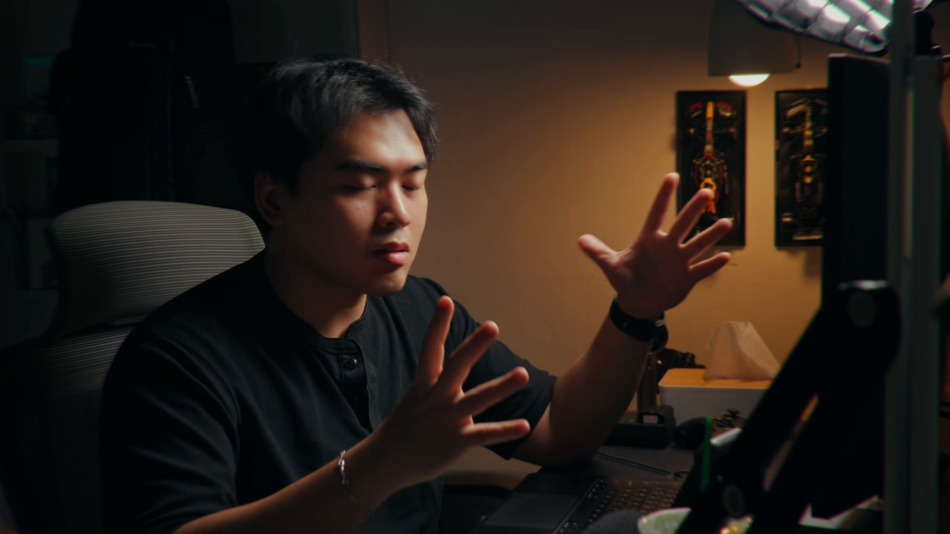
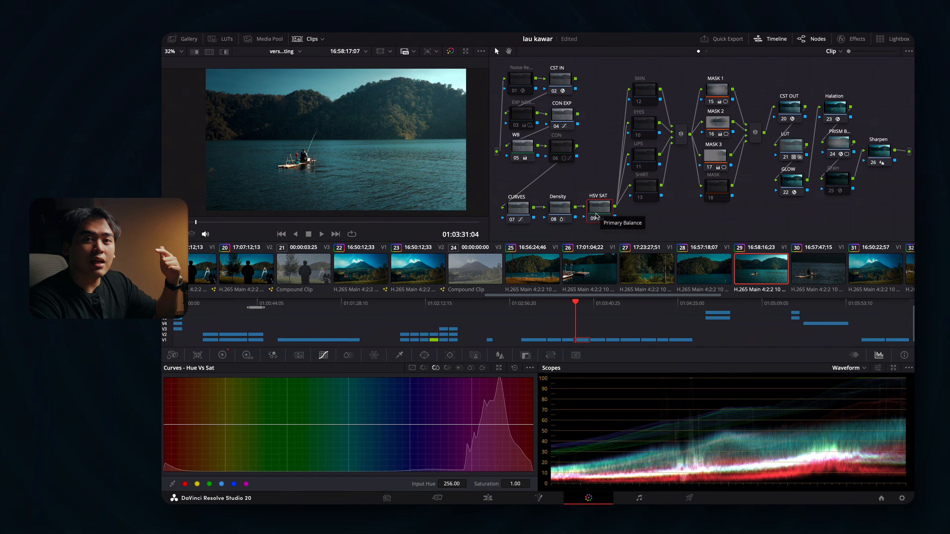
- Review the ColorSlice settings and the Hue Vs Lum curve of the Density node
{"action": "left_click", "coordinate": [560, 208]}
{"action": "left_click", "coordinate": [346, 356]}
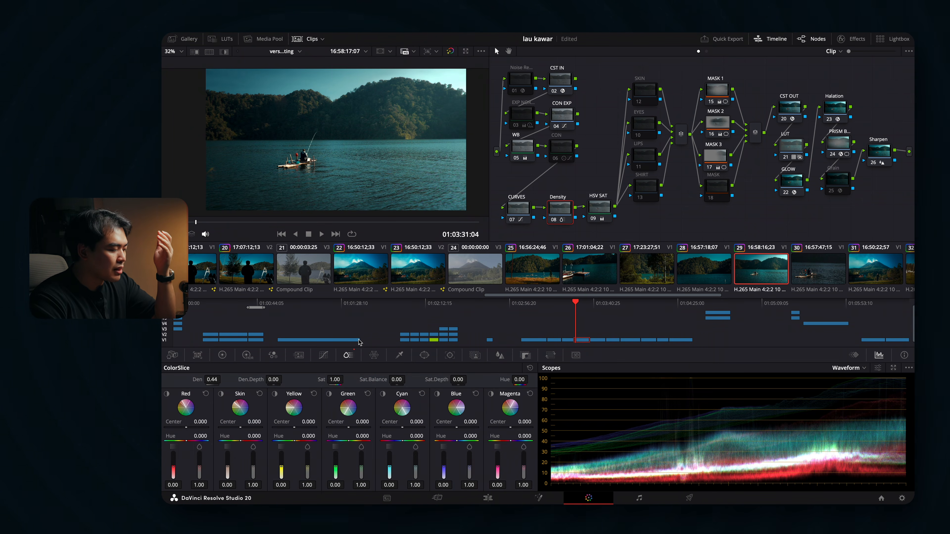
{"action": "left_click", "coordinate": [323, 355]}
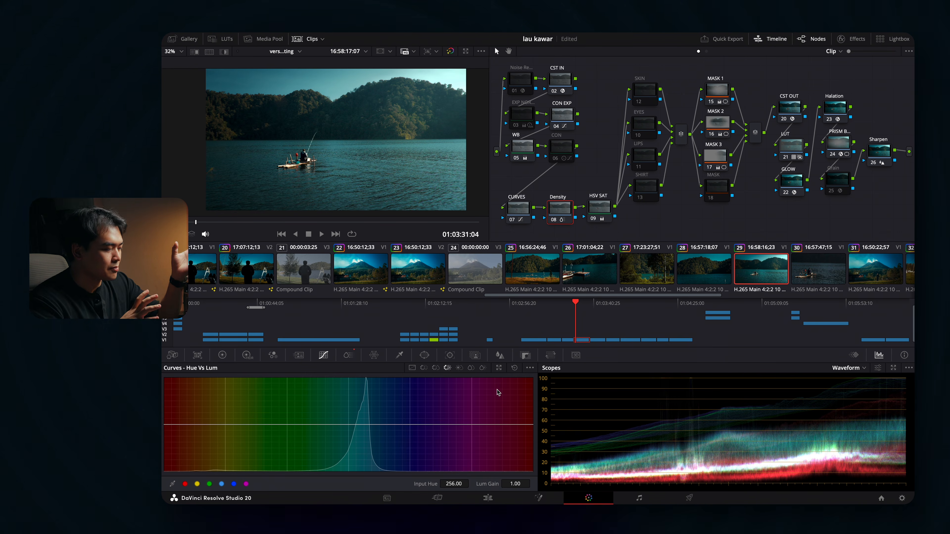
{"action": "left_click", "coordinate": [348, 355]}
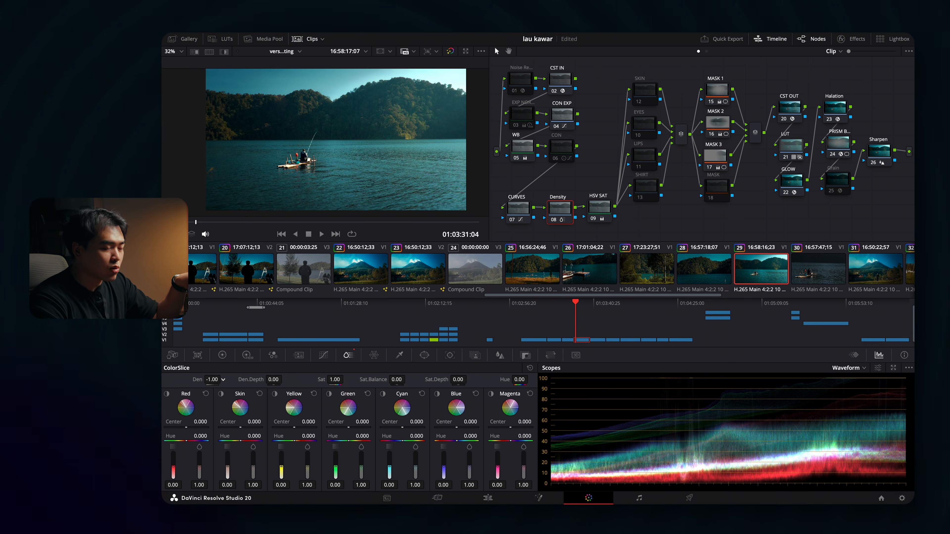
- Test the Density node's ColorSlice density at 1.00 and -1.00, and return it to about 0.42
{"action": "left_click_drag", "start_coordinate": [212, 380], "coordinate": [277, 379]}
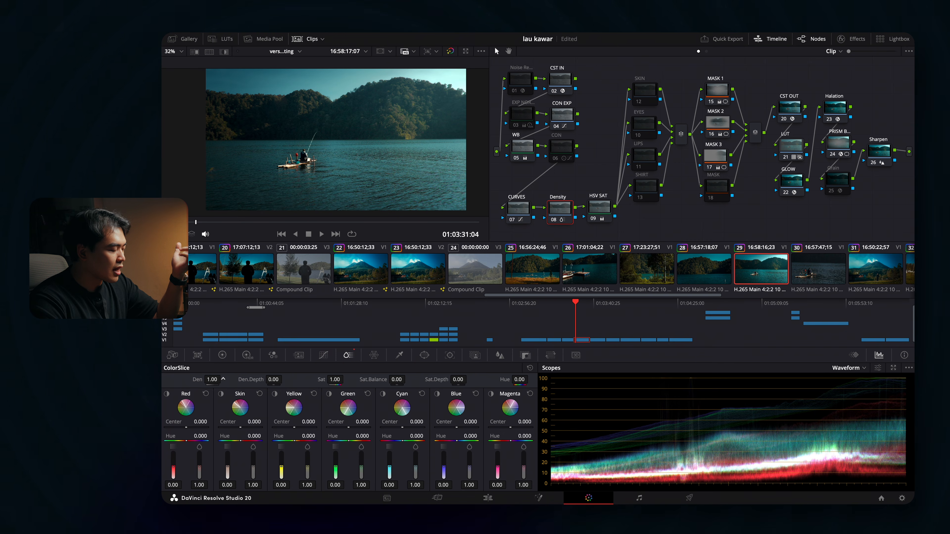
{"action": "left_click_drag", "start_coordinate": [216, 381], "coordinate": [215, 380]}
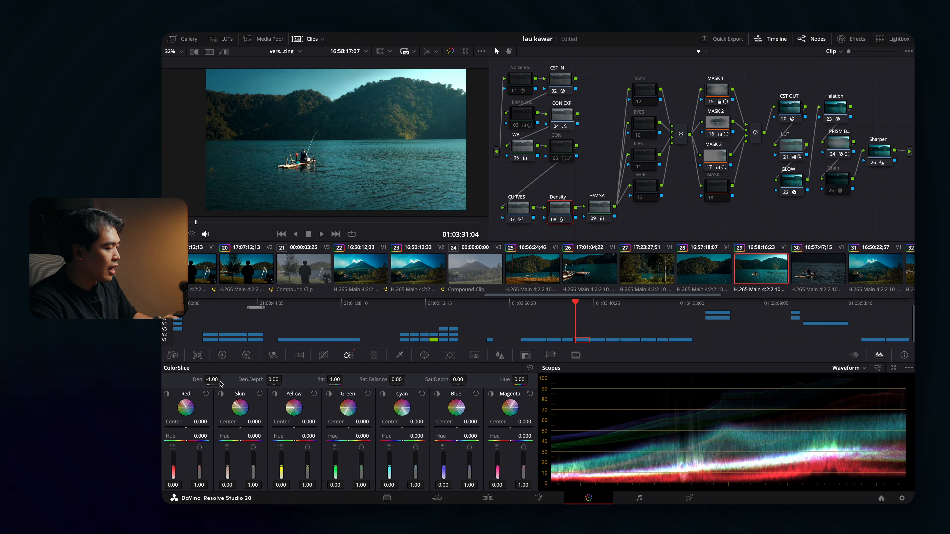
{"action": "left_click_drag", "start_coordinate": [216, 381], "coordinate": [228, 381]}
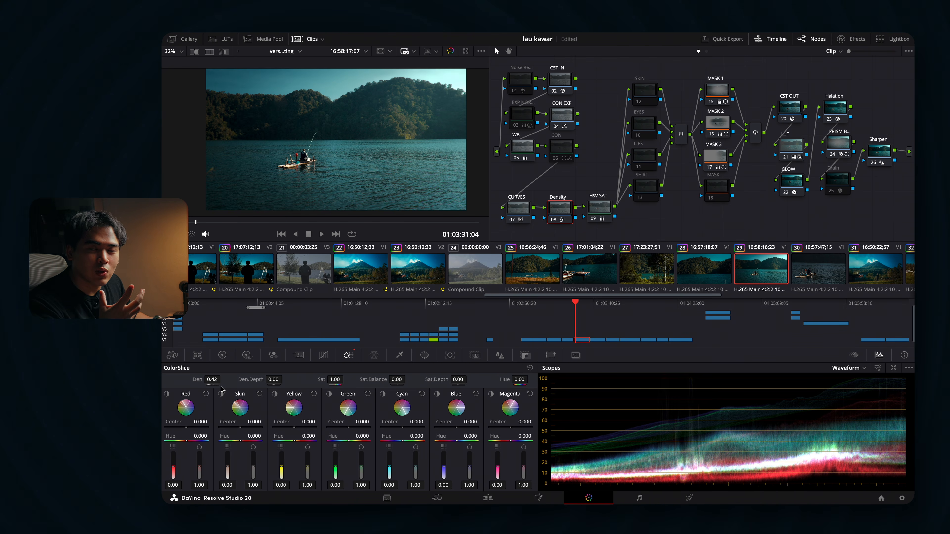
{"action": "left_click_drag", "start_coordinate": [212, 380], "coordinate": [215, 379]}
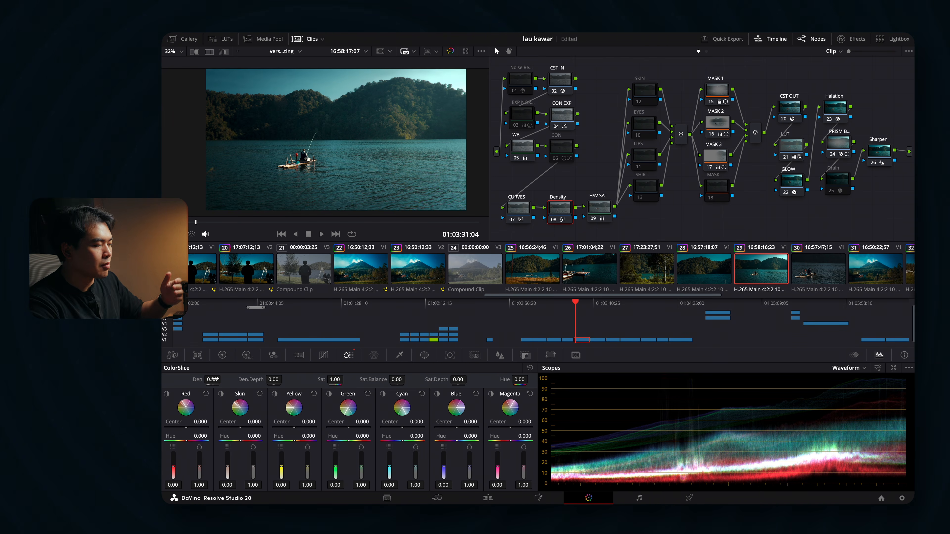
- Examine the Hue Vs Lum curve of the CURVES node and revisit the HSV SAT and Density nodes
{"action": "left_click", "coordinate": [516, 213]}
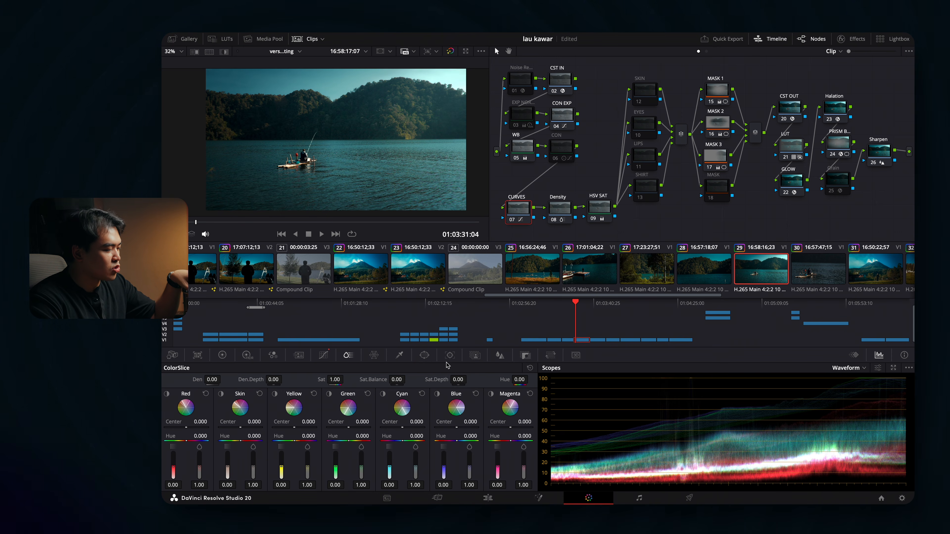
{"action": "left_click", "coordinate": [324, 355]}
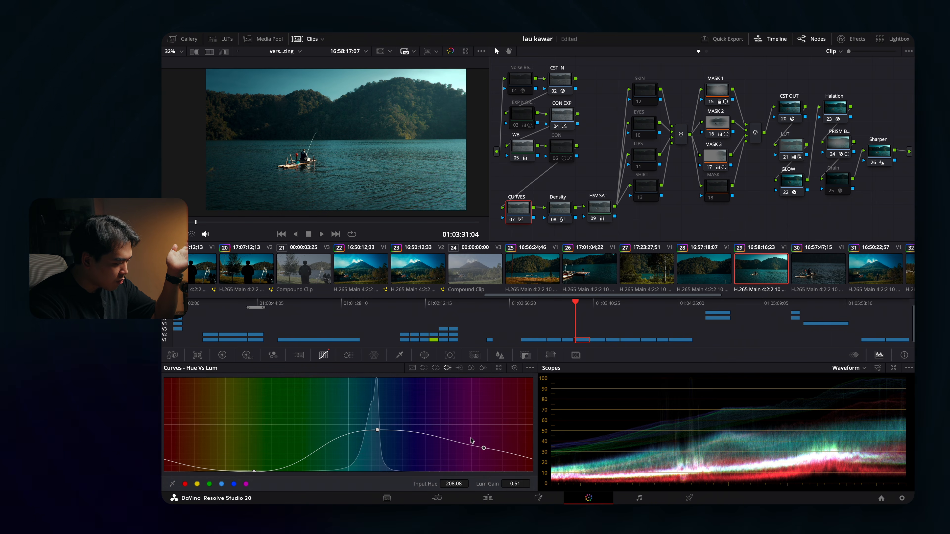
{"action": "left_click", "coordinate": [600, 209]}
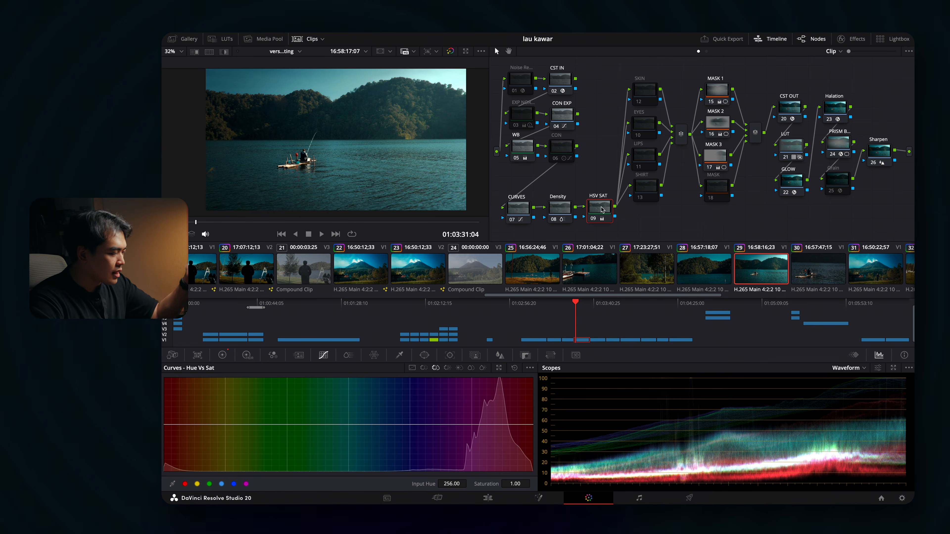
{"action": "left_click", "coordinate": [560, 209]}
- Review the HSV SAT node's primary wheels and its color space setting without changing it
{"action": "left_click", "coordinate": [600, 211]}
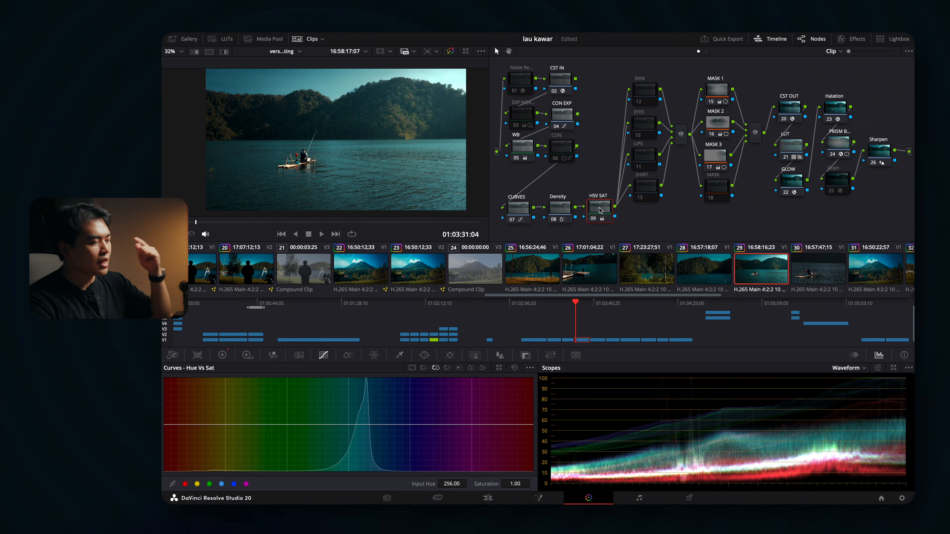
{"action": "left_click", "coordinate": [225, 356]}
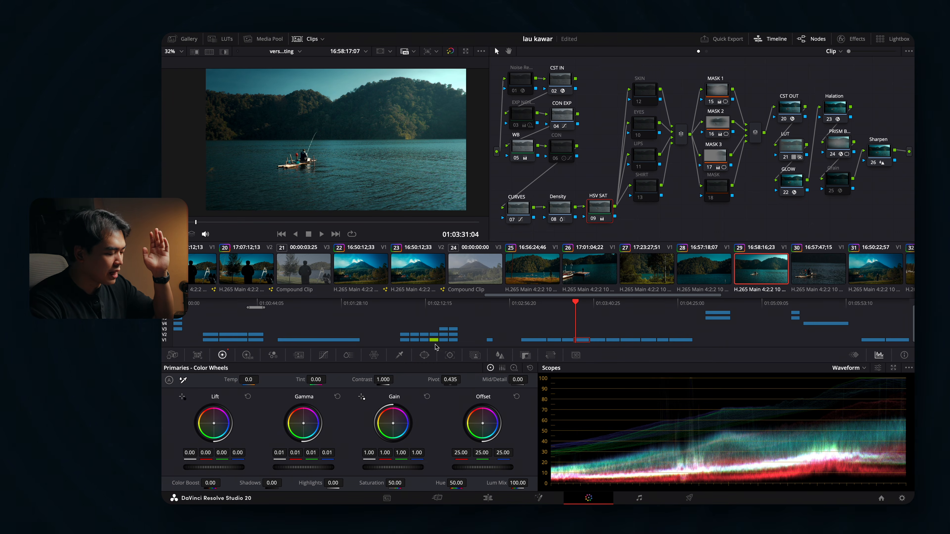
{"action": "right_click", "coordinate": [600, 210]}
{"action": "mouse_move", "coordinate": [648, 320]}
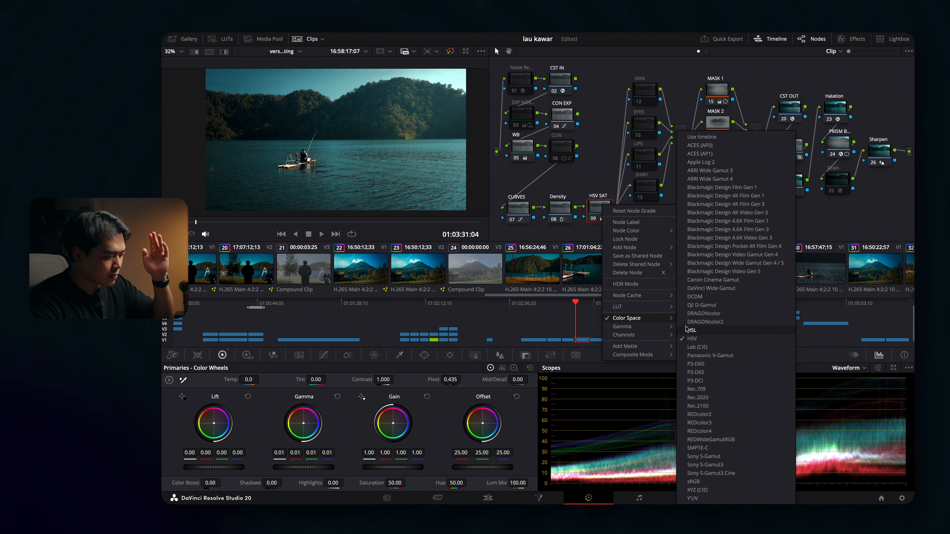
{"action": "left_click", "coordinate": [595, 175]}
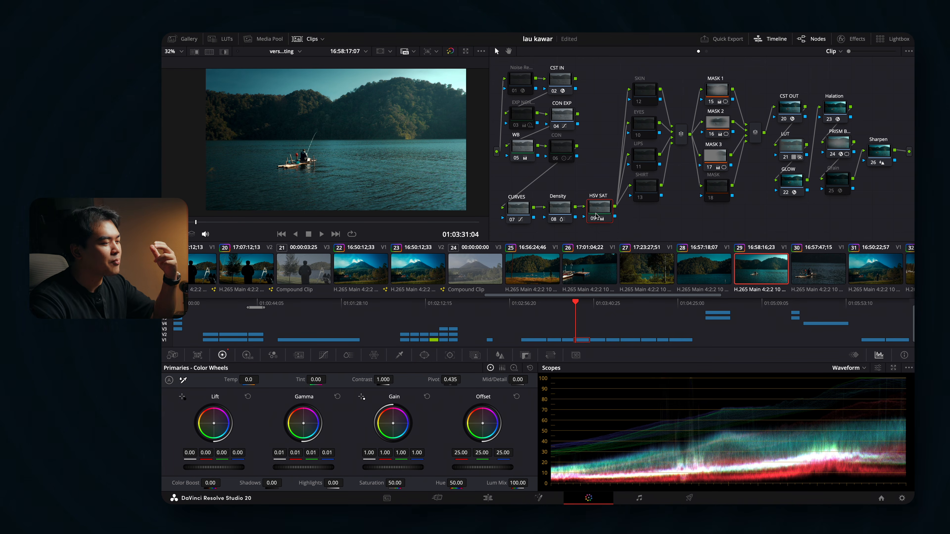
- Go through the MASK 1, MASK 2, EYES and LIPS nodes and check their primary wheels
{"action": "left_click", "coordinate": [719, 92]}
{"action": "left_click", "coordinate": [717, 123]}
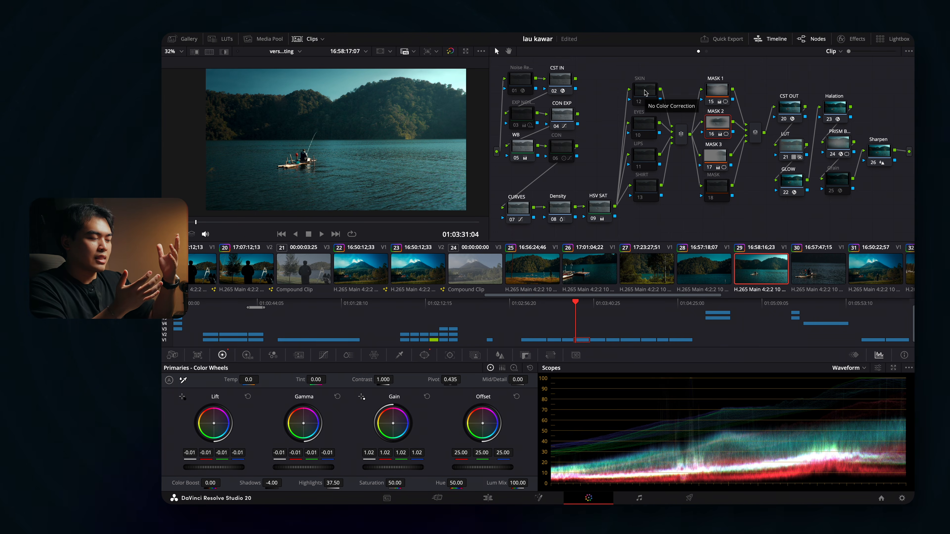
{"action": "left_click", "coordinate": [644, 130]}
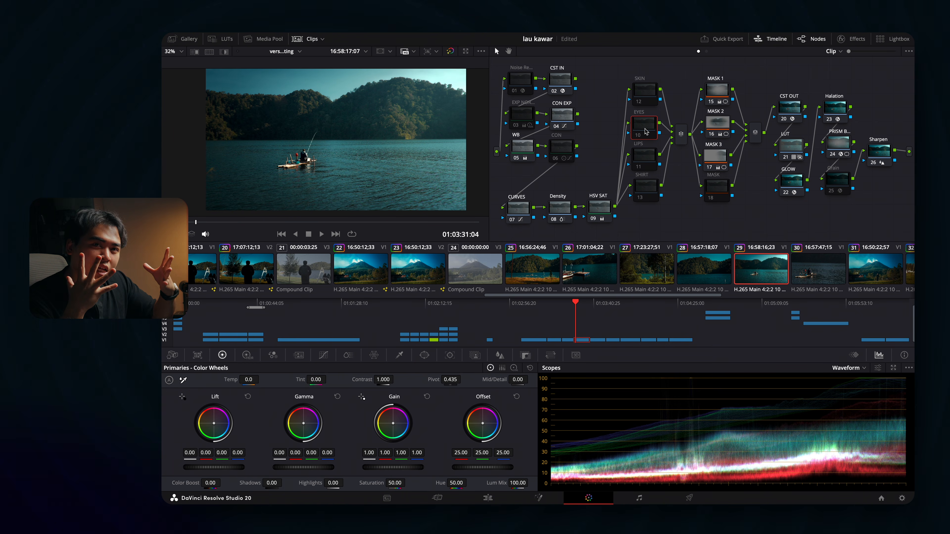
{"action": "left_click", "coordinate": [644, 159]}
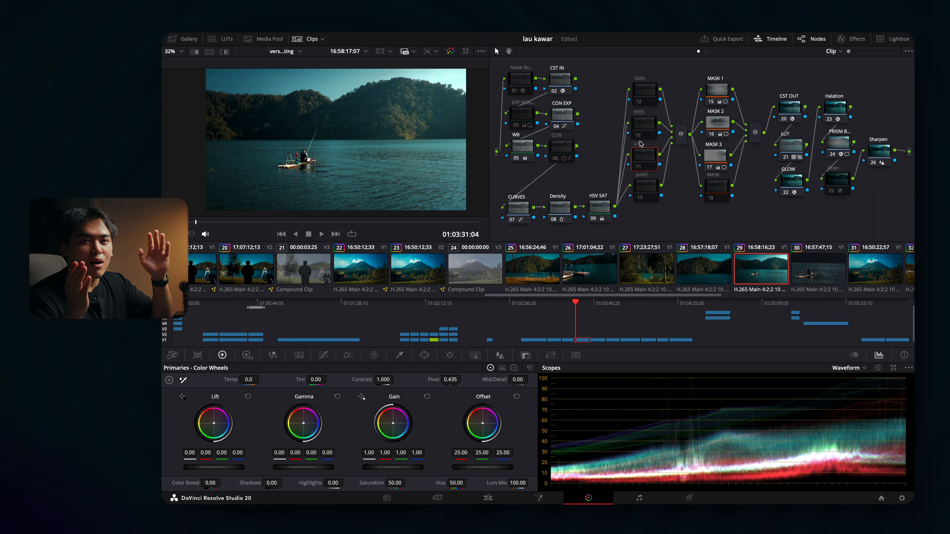
- Examine the power windows of the MASK 1 and MASK 3 nodes over the shot
{"action": "left_click", "coordinate": [719, 90]}
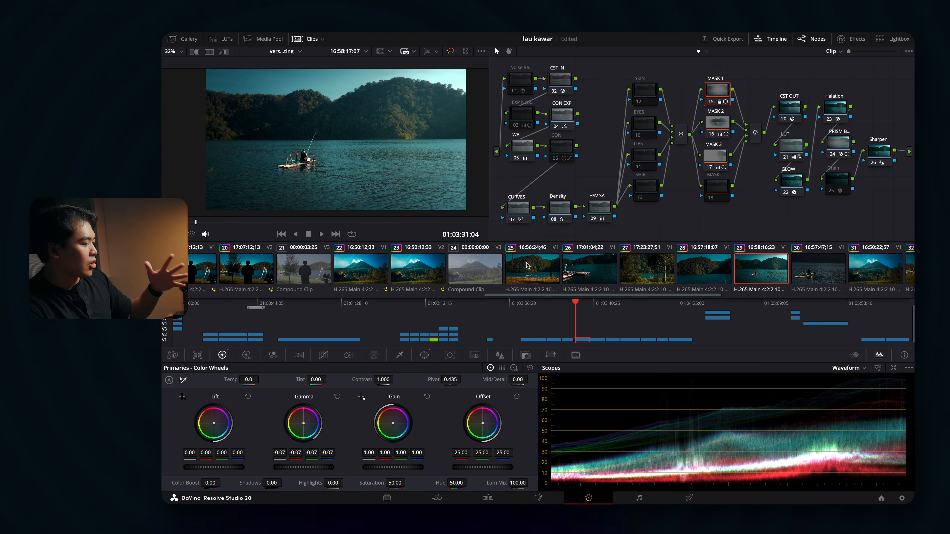
{"action": "left_click", "coordinate": [424, 355]}
{"action": "left_click", "coordinate": [716, 157]}
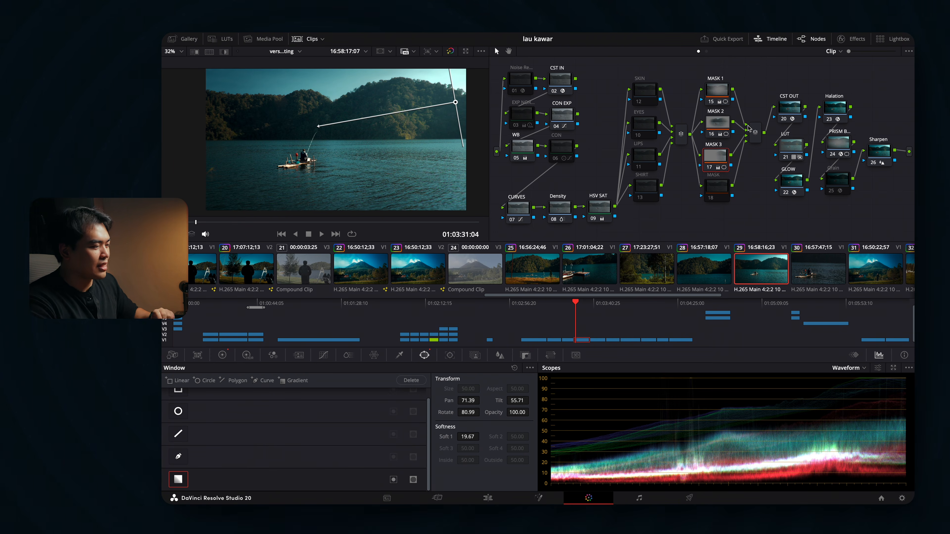
- Compare the shot with the MASK 1 node's circular window adjustment off and on
{"action": "left_click", "coordinate": [717, 91]}
{"action": "key", "text": "super+d"}
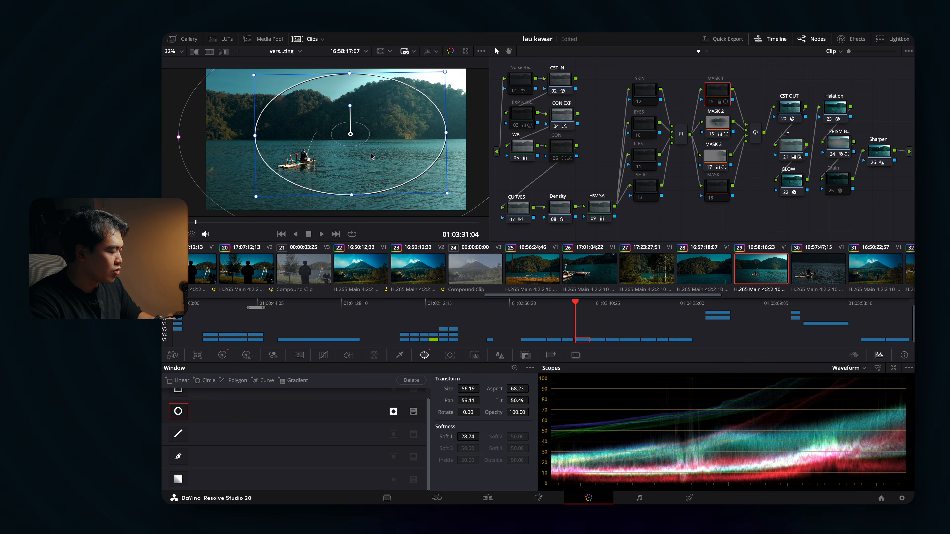
{"action": "key", "text": "super+d"}
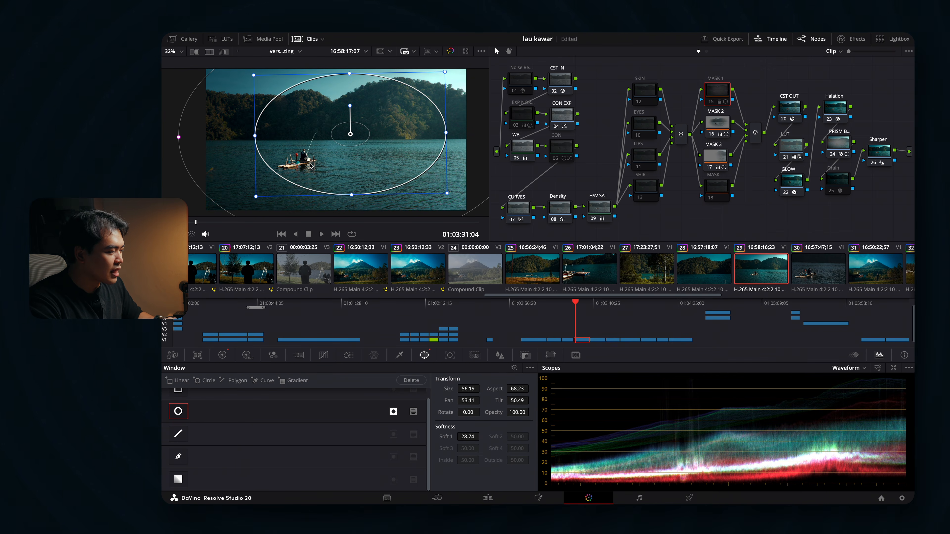
{"action": "key", "text": "super+d"}
{"action": "key", "text": "super+d"}
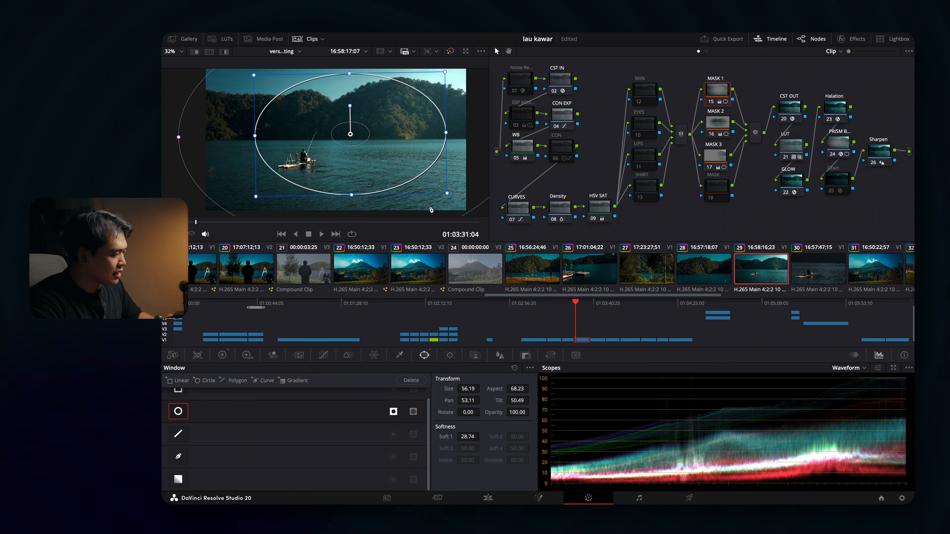
- Check the MASK 1 node's primary wheels, disable all the mask nodes and re-enable only MASK 1
{"action": "left_click", "coordinate": [224, 355]}
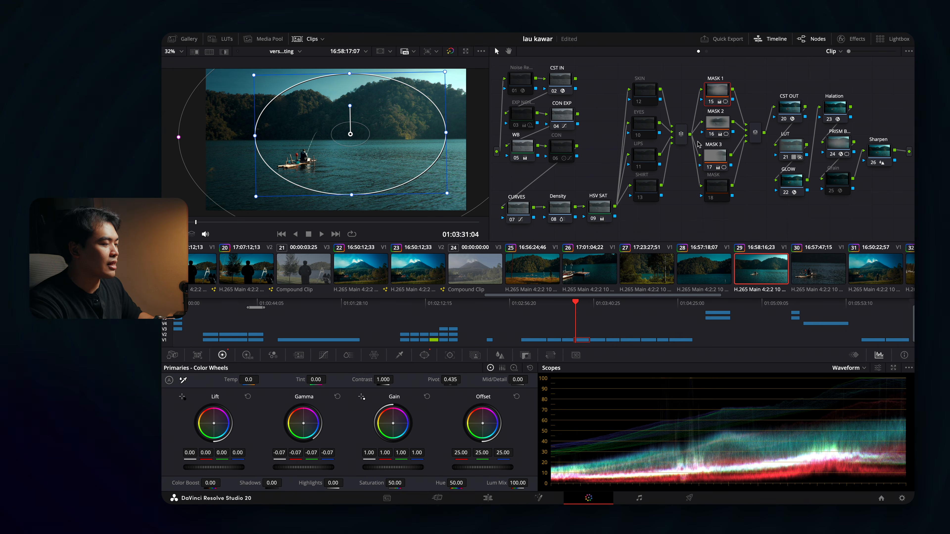
{"action": "left_click", "coordinate": [717, 127]}
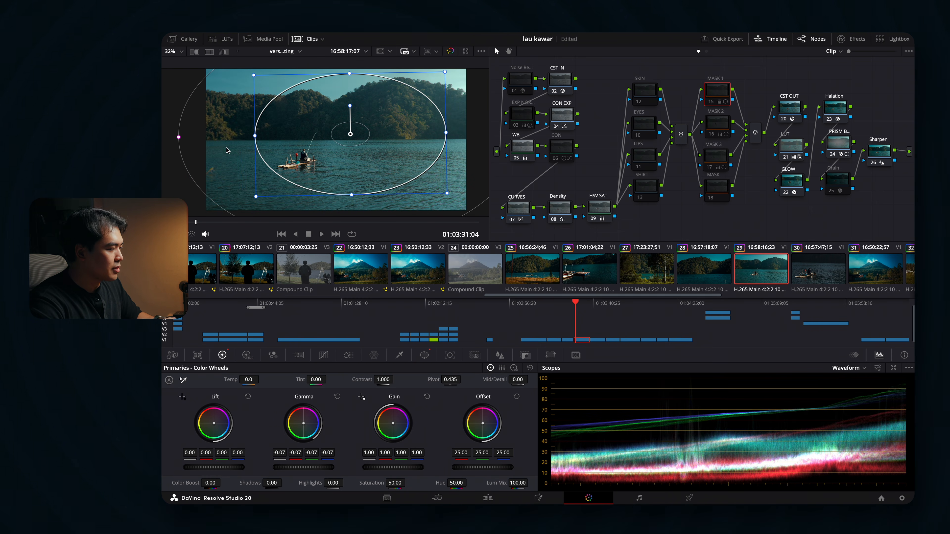
{"action": "key", "text": "super+d"}
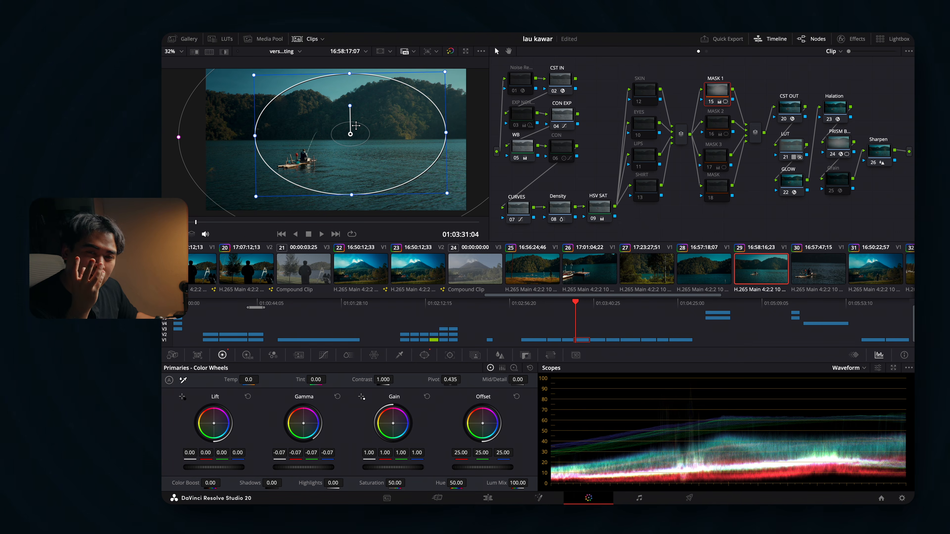
- Enable the MASK 2 node and shift its circular window slightly up and toward the shot's right side
{"action": "left_click", "coordinate": [705, 123]}
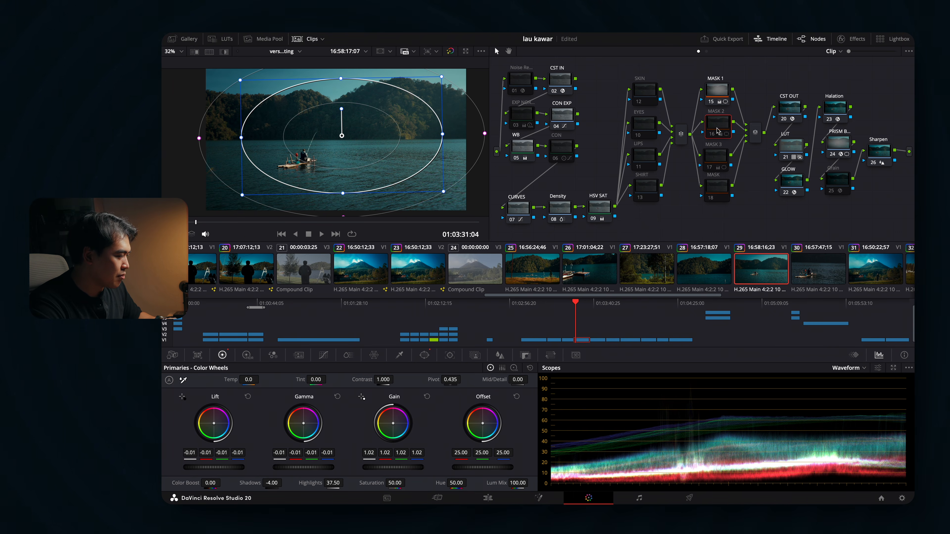
{"action": "key", "text": "ctrl+d"}
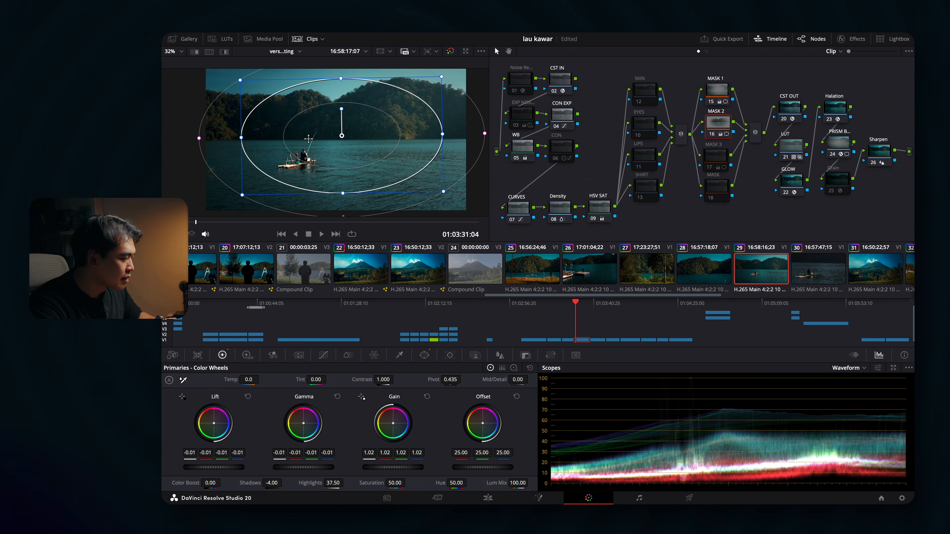
{"action": "left_click_drag", "start_coordinate": [342, 136], "coordinate": [359, 131]}
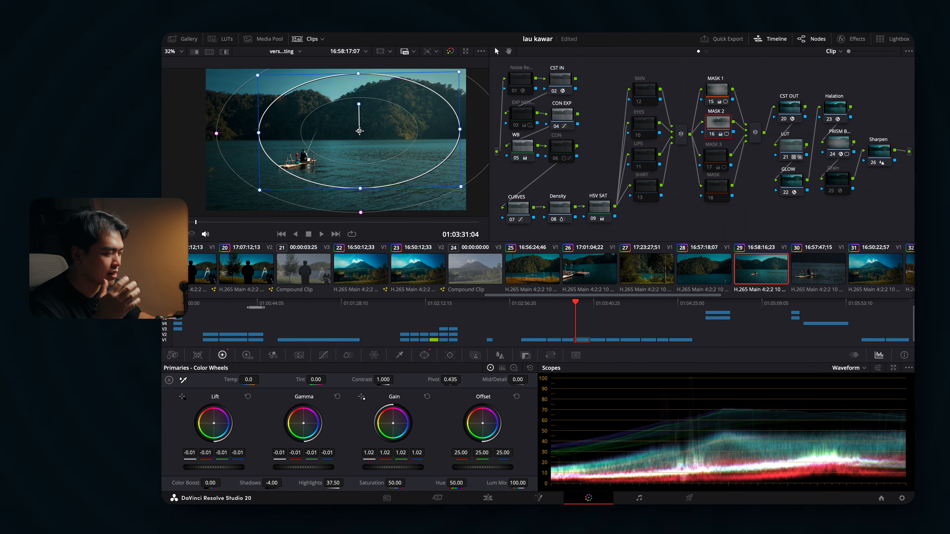
- Enable the MASK 3 node and reposition its gradient window over the hillside on the right of the shot
{"action": "left_click", "coordinate": [712, 156]}
{"action": "key", "text": "ctrl+d"}
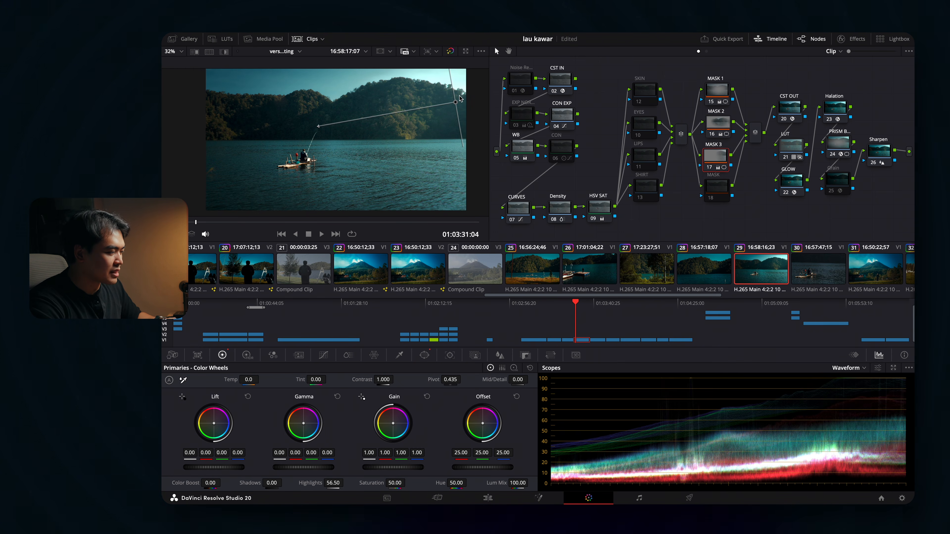
{"action": "left_click_drag", "start_coordinate": [457, 105], "coordinate": [435, 118]}
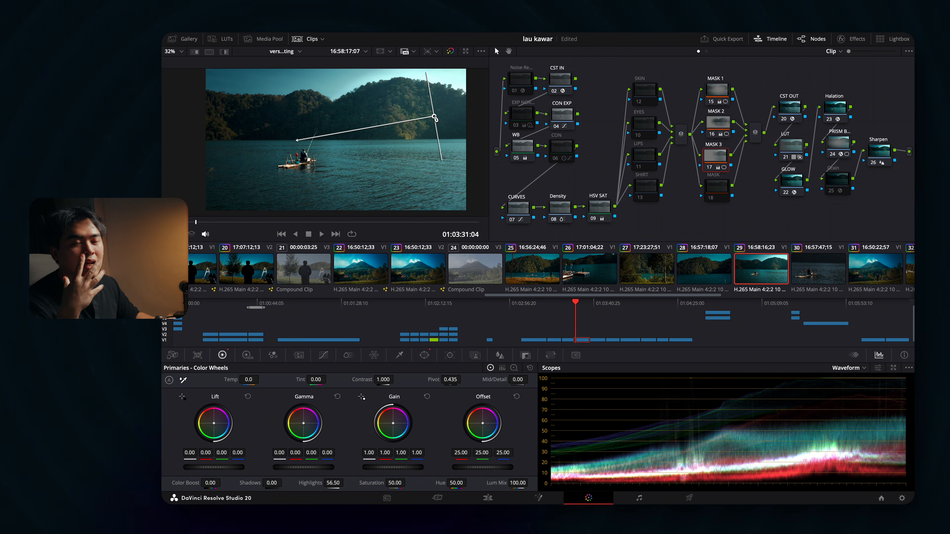
{"action": "mouse_move", "coordinate": [435, 119]}
{"action": "left_mouse_down"}
{"action": "mouse_move", "coordinate": [438, 133]}
{"action": "mouse_move", "coordinate": [442, 105]}
{"action": "left_mouse_up"}
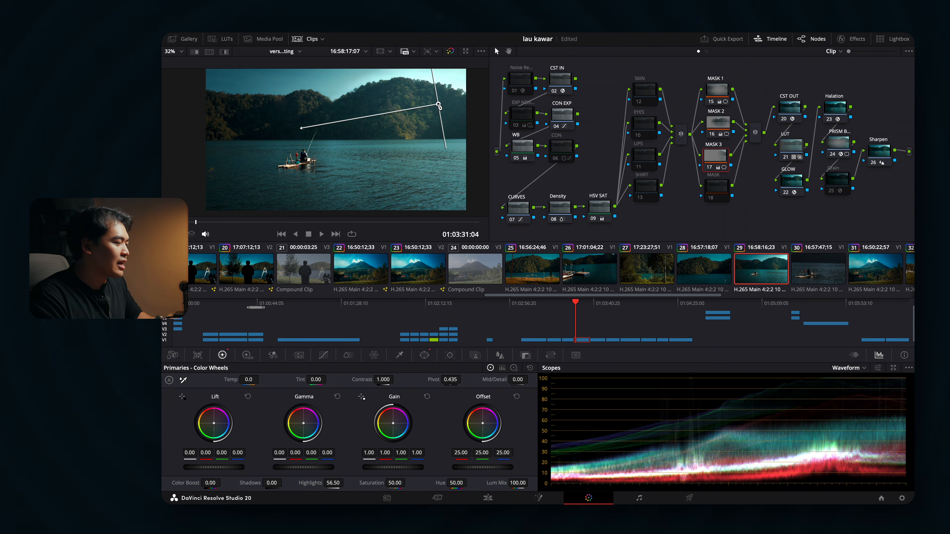
- Compare the shot with the MASK 3 and MASK nodes off and on, leaving MASK 3 enabled and MASK disabled
{"action": "left_click", "coordinate": [722, 196]}
{"action": "left_click_drag", "start_coordinate": [753, 171], "coordinate": [703, 156]}
{"action": "key", "text": "ctrl+d"}
{"action": "key", "text": "ctrl+d"}
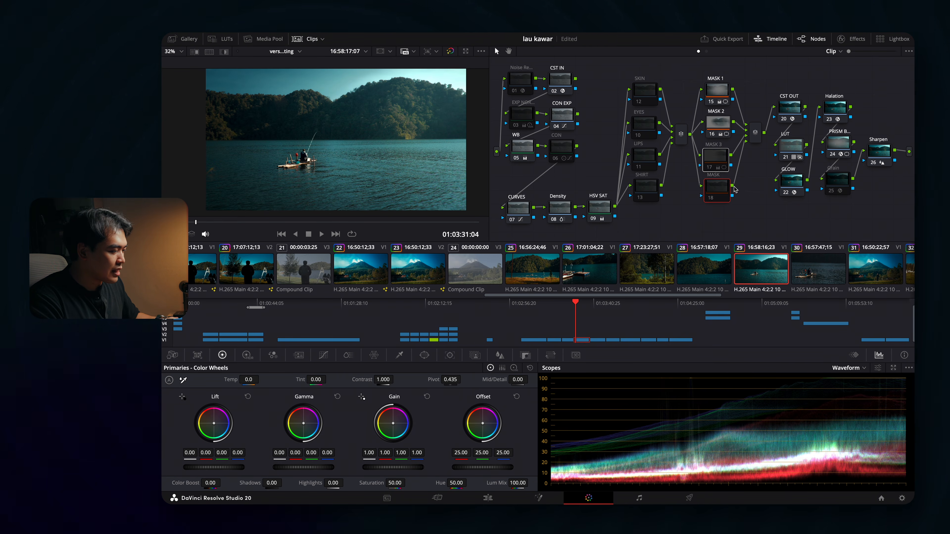
{"action": "key", "text": "ctrl+d"}
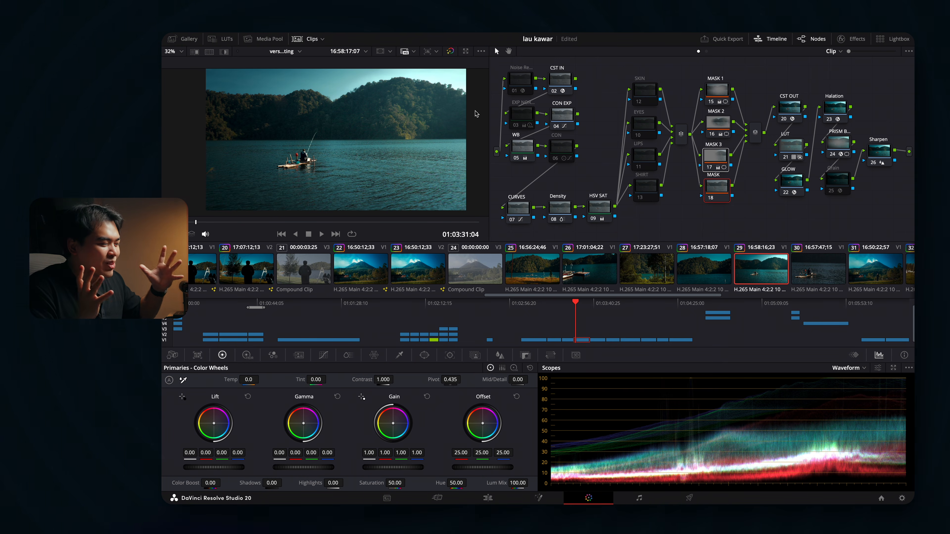
{"action": "key", "text": "ctrl+d"}
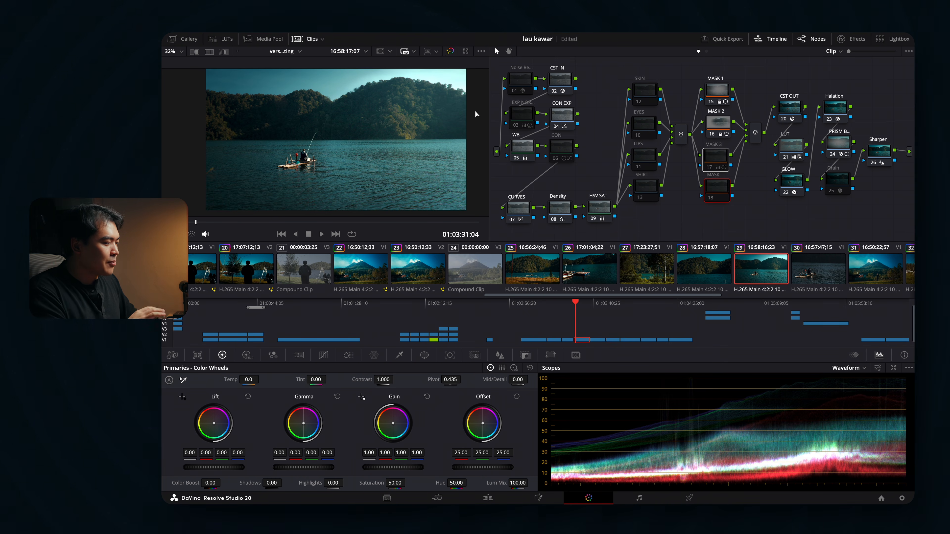
{"action": "key", "text": "ctrl+d"}
{"action": "key", "text": "ctrl+d"}
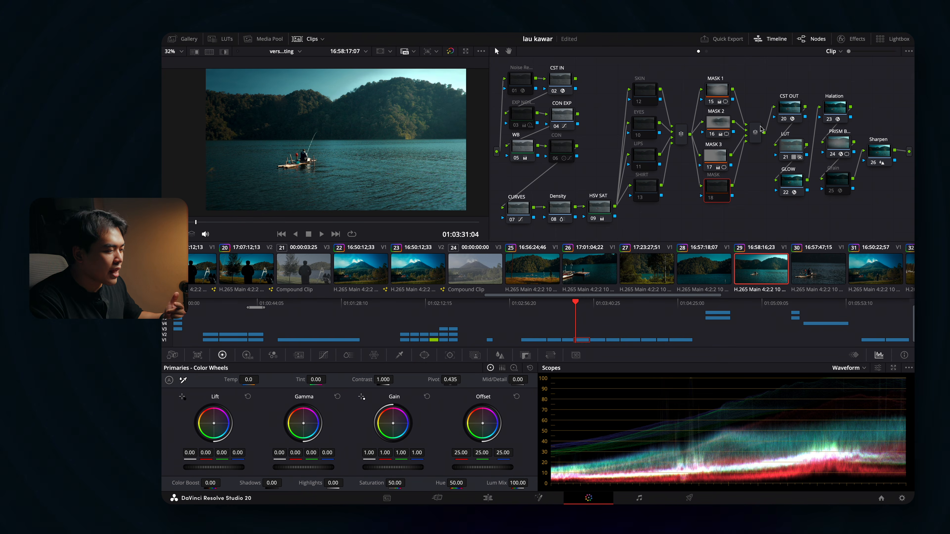
- Select the CST OUT node and check its effect settings
{"action": "left_click", "coordinate": [793, 109]}
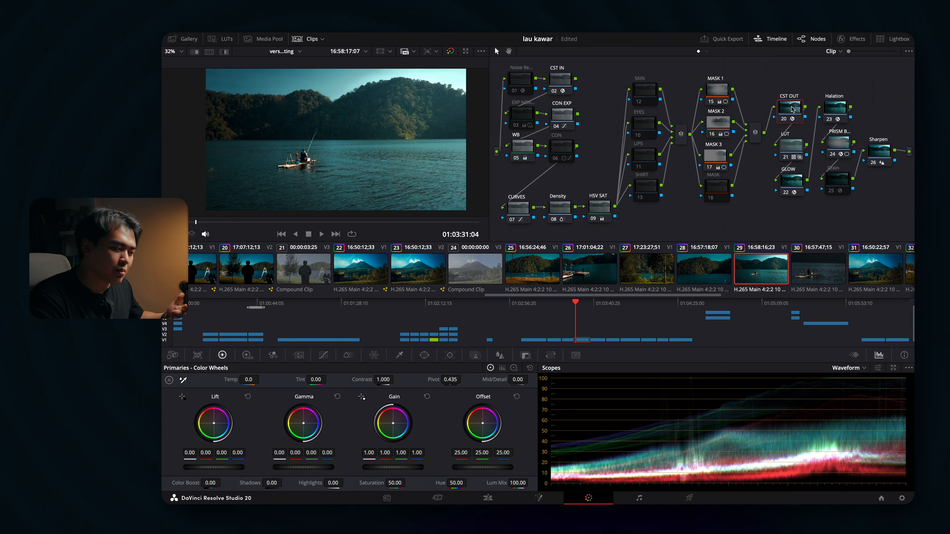
{"action": "left_click", "coordinate": [842, 39]}
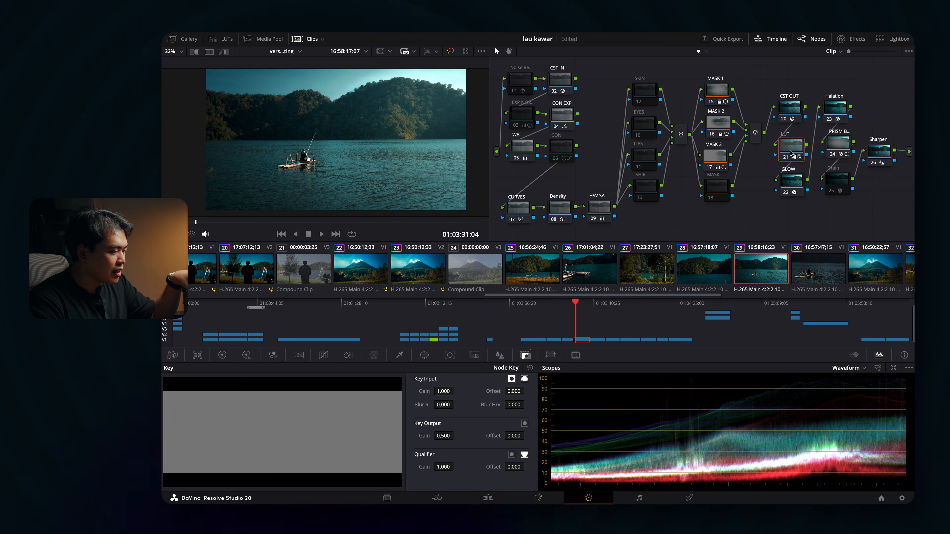
- Check the TransMaxx LUTS choice on the LUT node and try raising its key output gain to 1.082
{"action": "right_click", "coordinate": [790, 154]}
{"action": "mouse_move", "coordinate": [831, 255]}
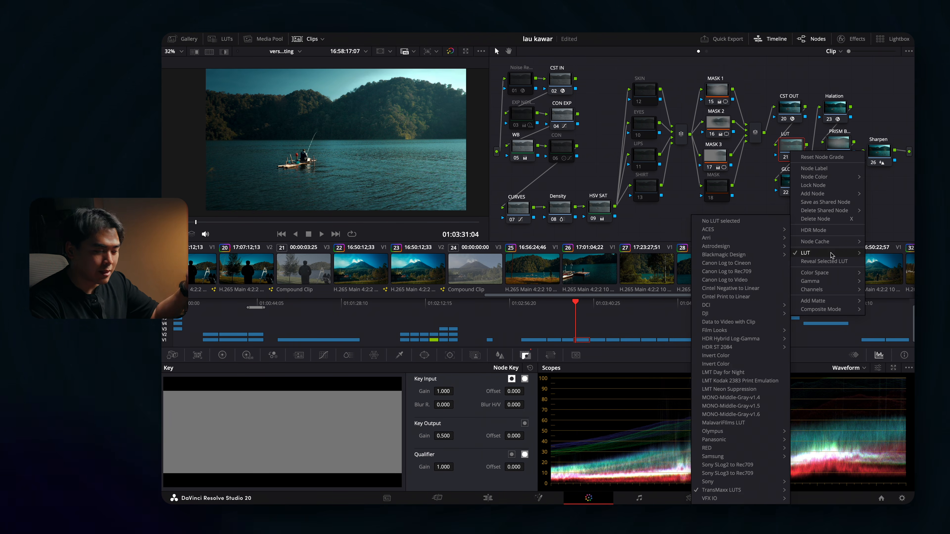
{"action": "mouse_move", "coordinate": [722, 491]}
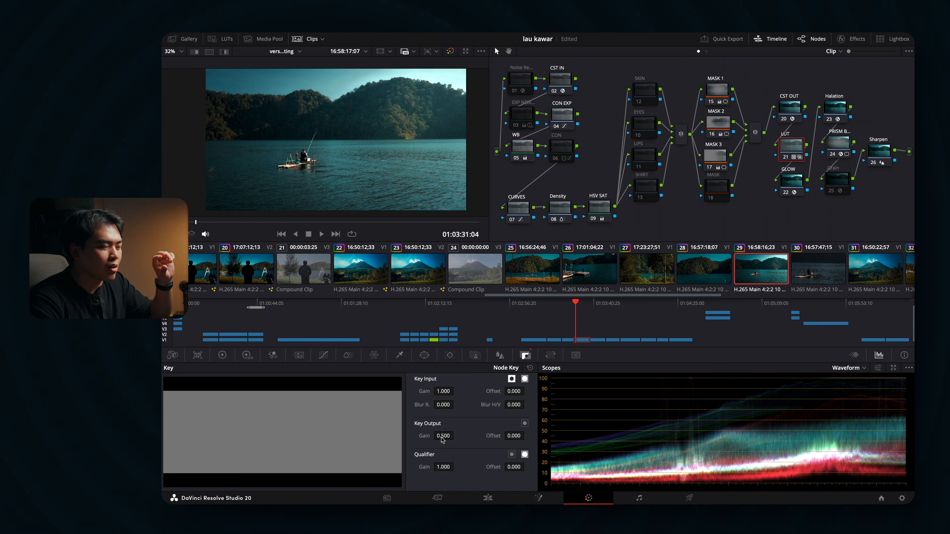
{"action": "left_click_drag", "start_coordinate": [442, 438], "coordinate": [442, 438]}
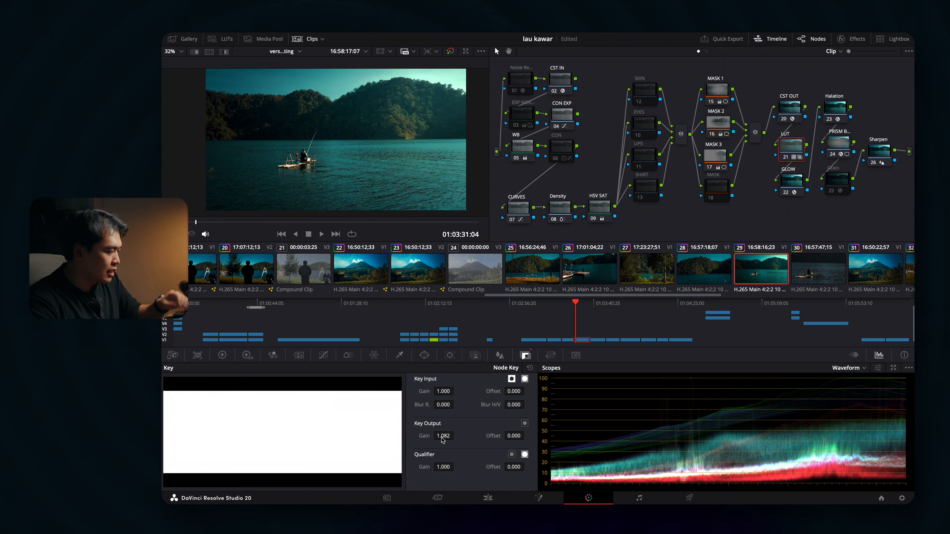
- Compare the GLOW node off and on, both close up on the fisherman and over the whole shot
{"action": "left_click", "coordinate": [793, 185]}
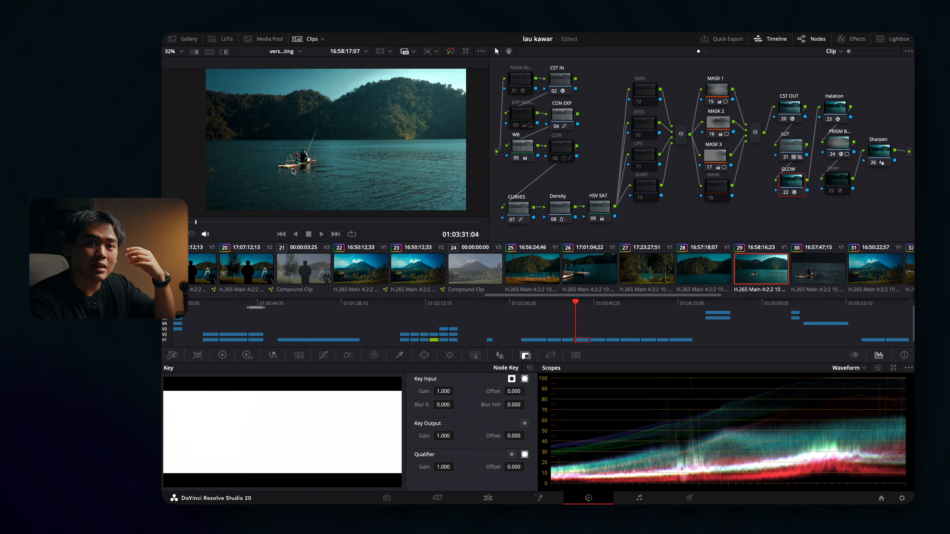
{"action": "scroll", "coordinate": [293, 171], "scroll_direction": "up", "scroll_amount": 5}
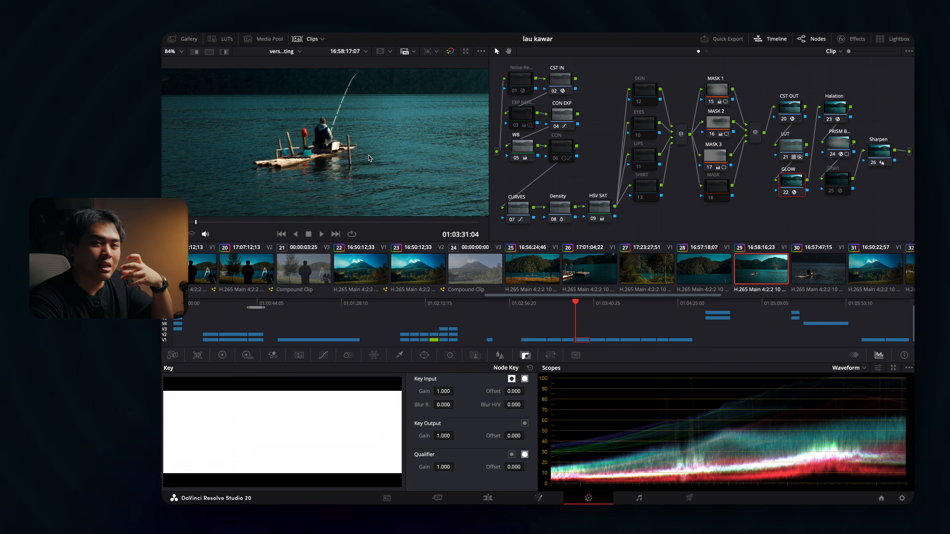
{"action": "scroll", "coordinate": [318, 129], "scroll_direction": "up", "scroll_amount": 8}
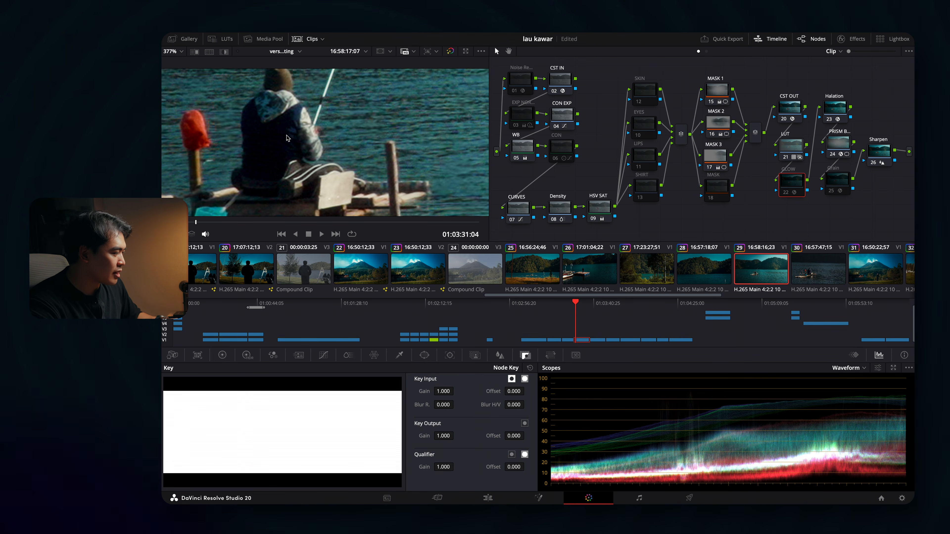
{"action": "key", "text": "ctrl+d"}
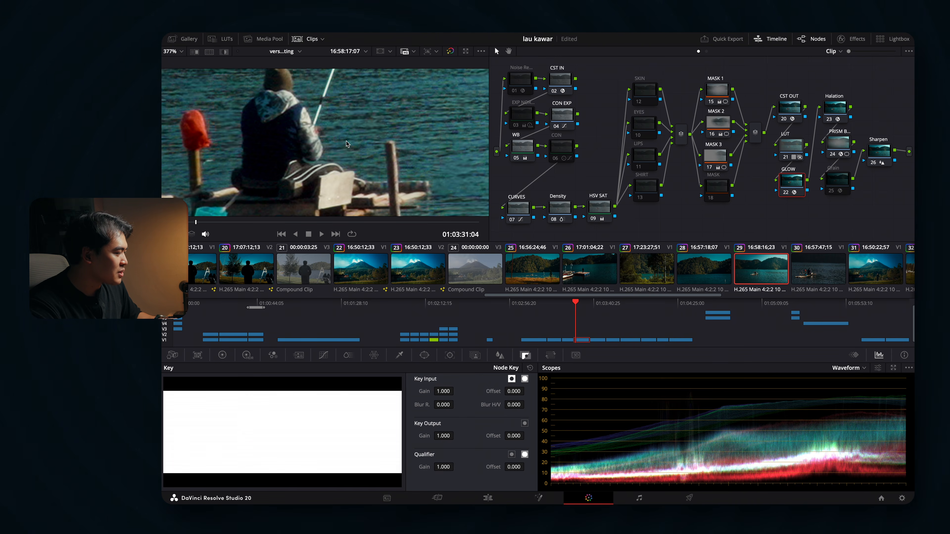
{"action": "key", "text": "shift+z"}
{"action": "key", "text": "ctrl+d"}
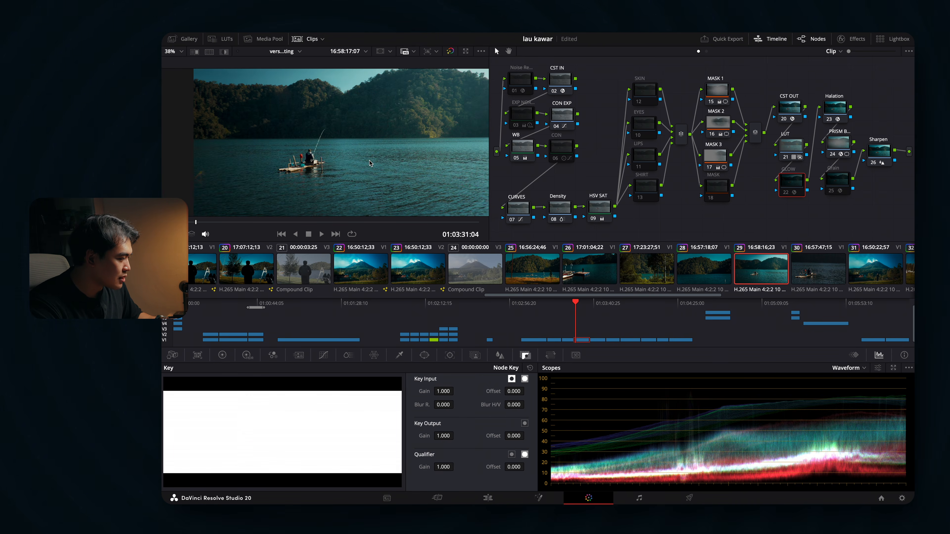
{"action": "key", "text": "ctrl+d"}
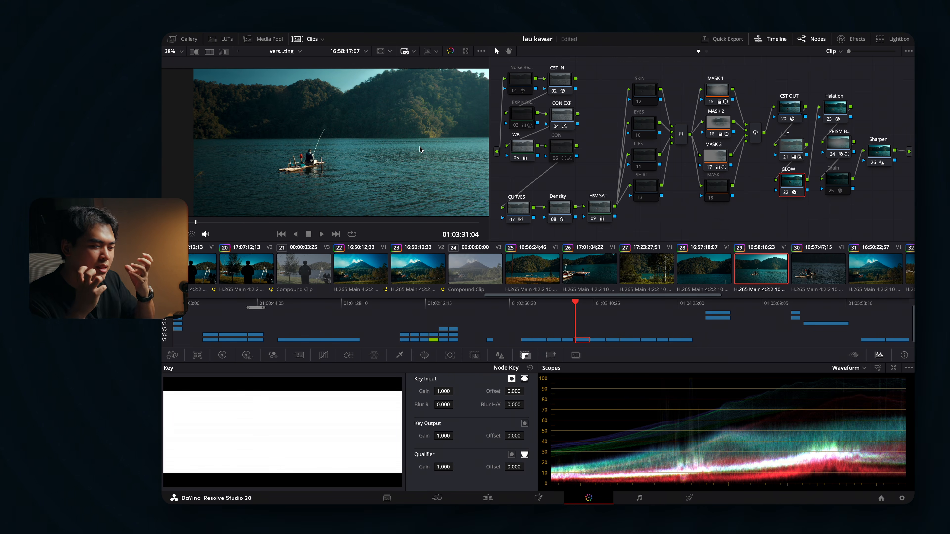
{"action": "scroll", "coordinate": [428, 172], "scroll_direction": "up", "scroll_amount": 2}
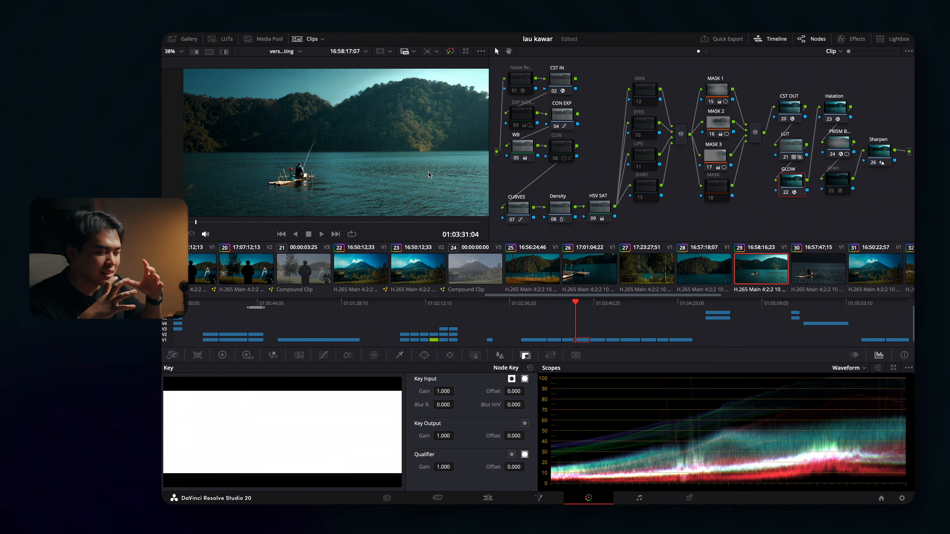
- Compare the Halation node off and on, inspecting the fisherman and raft at several magnifications
{"action": "left_click", "coordinate": [837, 105]}
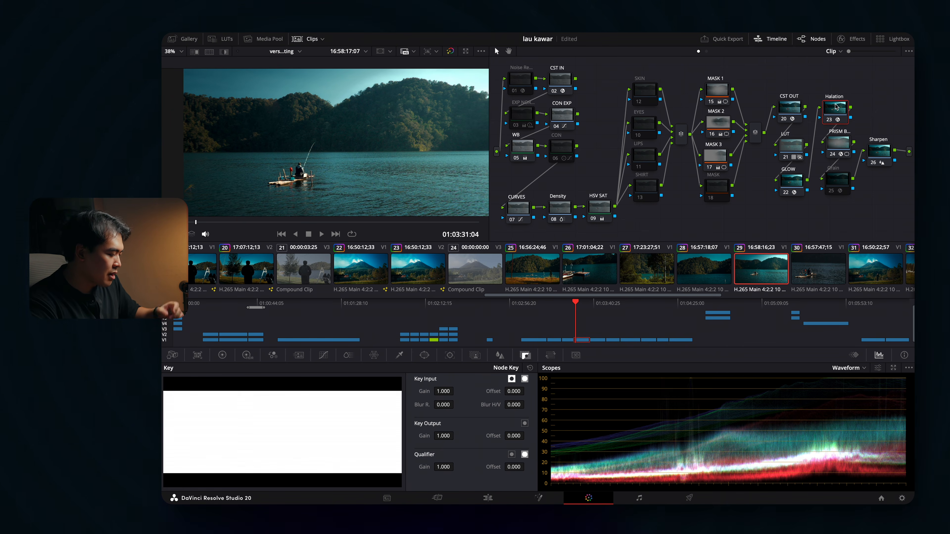
{"action": "key", "text": "ctrl+d"}
{"action": "key", "text": "ctrl+d"}
{"action": "key", "text": "ctrl+d"}
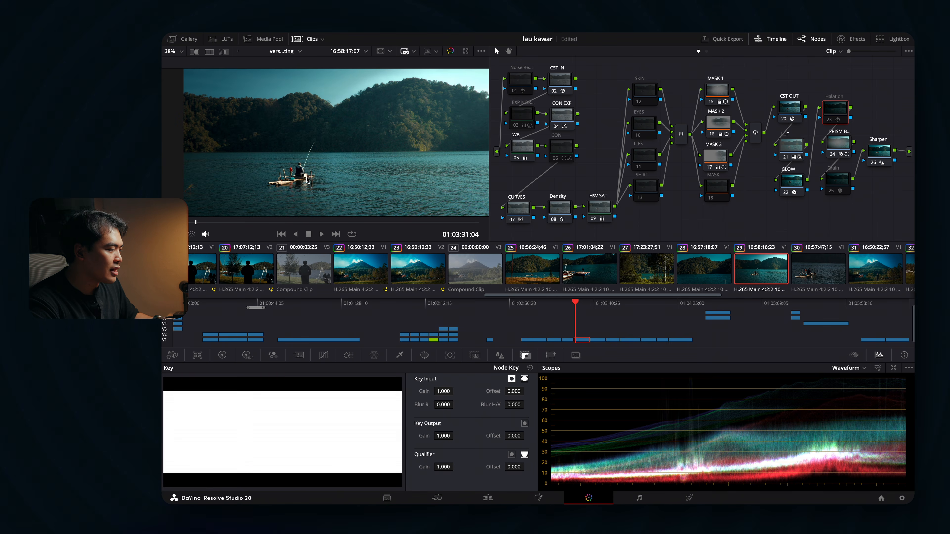
{"action": "scroll", "coordinate": [305, 186], "scroll_direction": "up", "scroll_amount": 8}
{"action": "key", "text": "ctrl+d"}
{"action": "scroll", "coordinate": [329, 171], "scroll_direction": "up", "scroll_amount": 6}
{"action": "key", "text": "ctrl+d"}
{"action": "key", "text": "ctrl+d"}
{"action": "scroll", "coordinate": [320, 171], "scroll_direction": "down", "scroll_amount": 12}
{"action": "key", "text": "ctrl+d"}
{"action": "key", "text": "ctrl+d"}
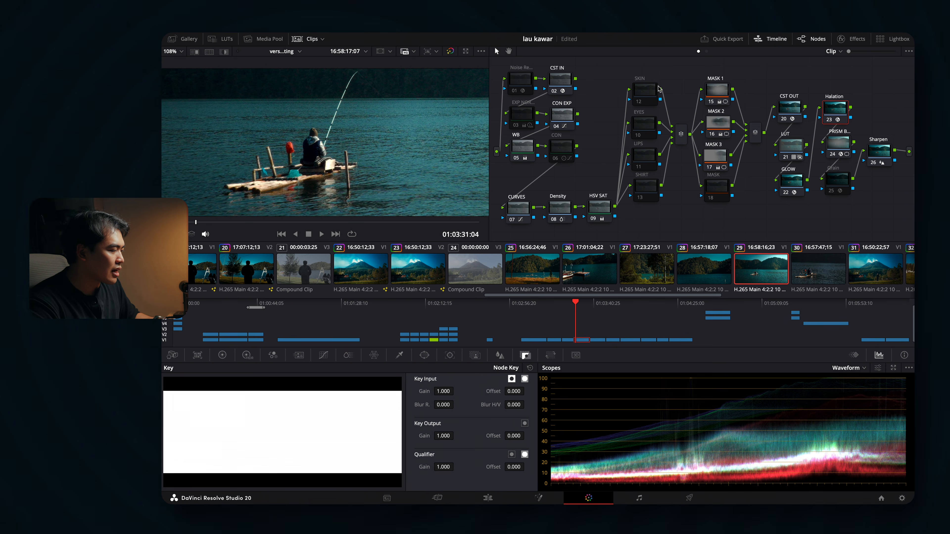
- Try a Dye Layer Reflections strength of 0.402 in the Halation effect and inspect the raft's edges
{"action": "left_click", "coordinate": [852, 39]}
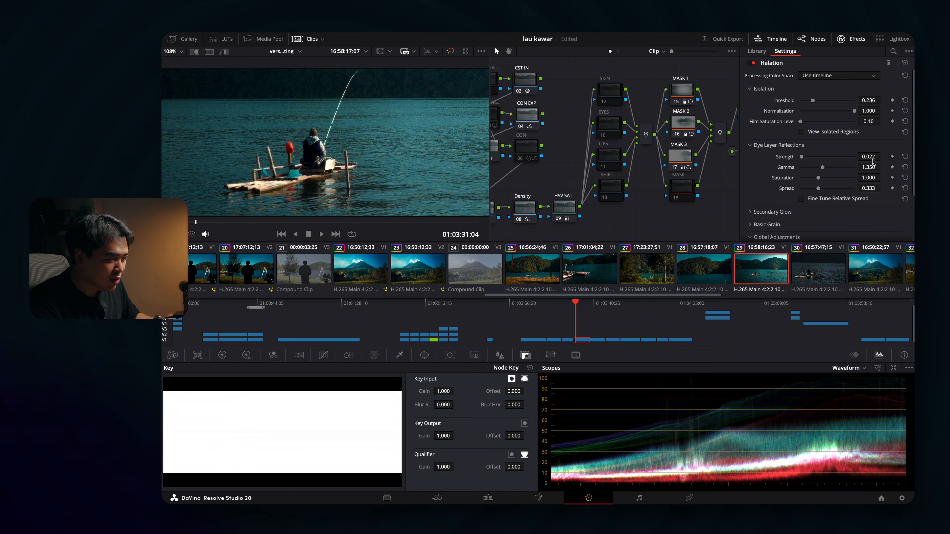
{"action": "left_click_drag", "start_coordinate": [883, 157], "coordinate": [869, 158]}
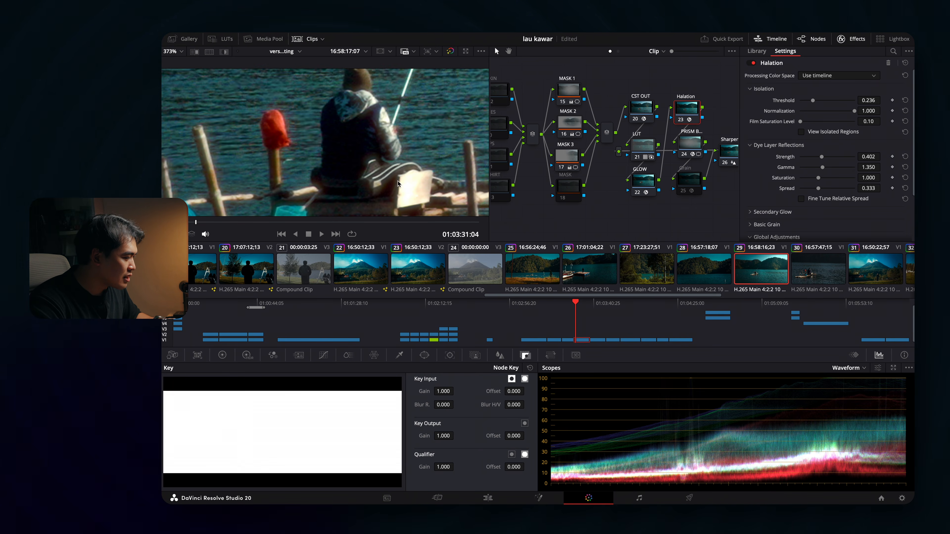
{"action": "scroll", "coordinate": [400, 182], "scroll_direction": "down", "scroll_amount": 5}
{"action": "scroll", "coordinate": [401, 182], "scroll_direction": "up", "scroll_amount": 3}
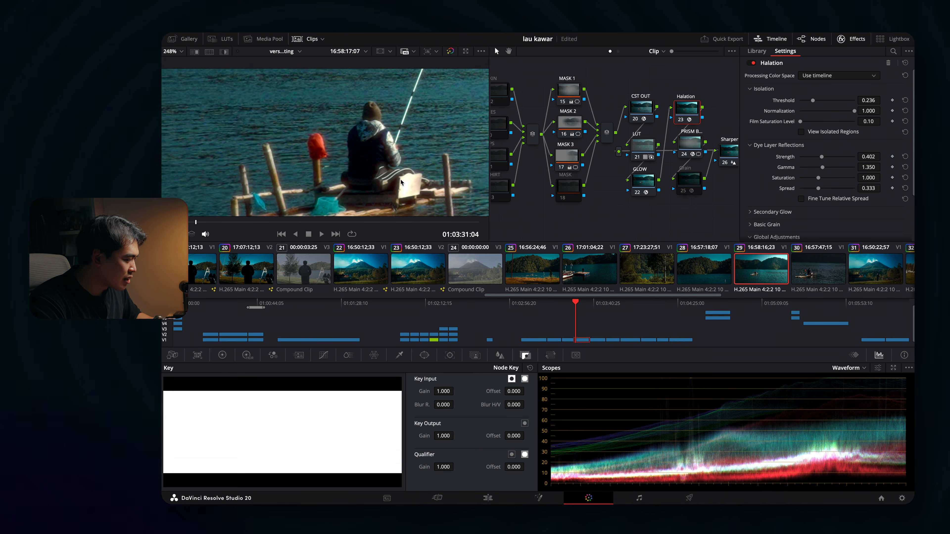
{"action": "scroll", "coordinate": [401, 185], "scroll_direction": "up", "scroll_amount": 3}
{"action": "scroll", "coordinate": [400, 196], "scroll_direction": "down", "scroll_amount": 4}
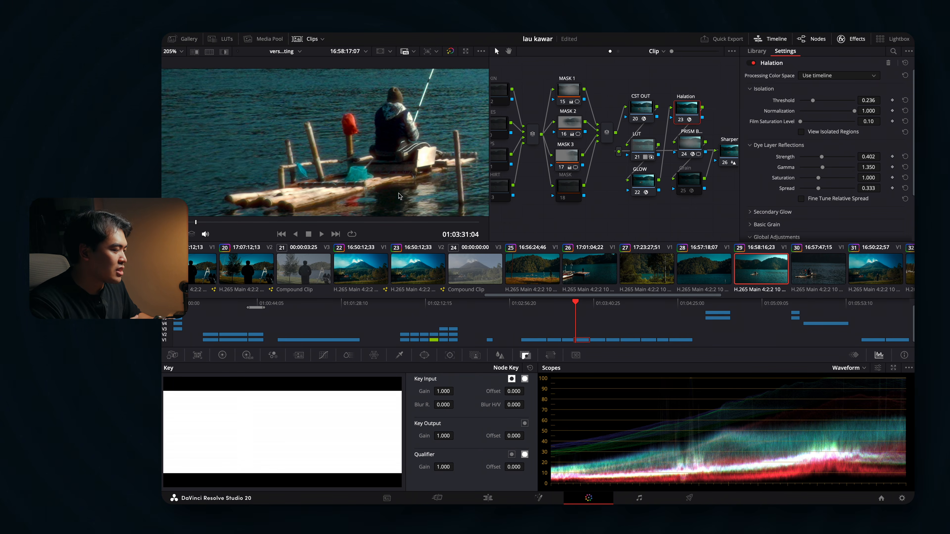
- Set the Halation effect's Dye Layer Reflections strength to 0.022 and inspect the raft close up
{"action": "left_click_drag", "start_coordinate": [876, 159], "coordinate": [753, 158]}
{"action": "scroll", "coordinate": [334, 162], "scroll_direction": "up", "scroll_amount": 6}
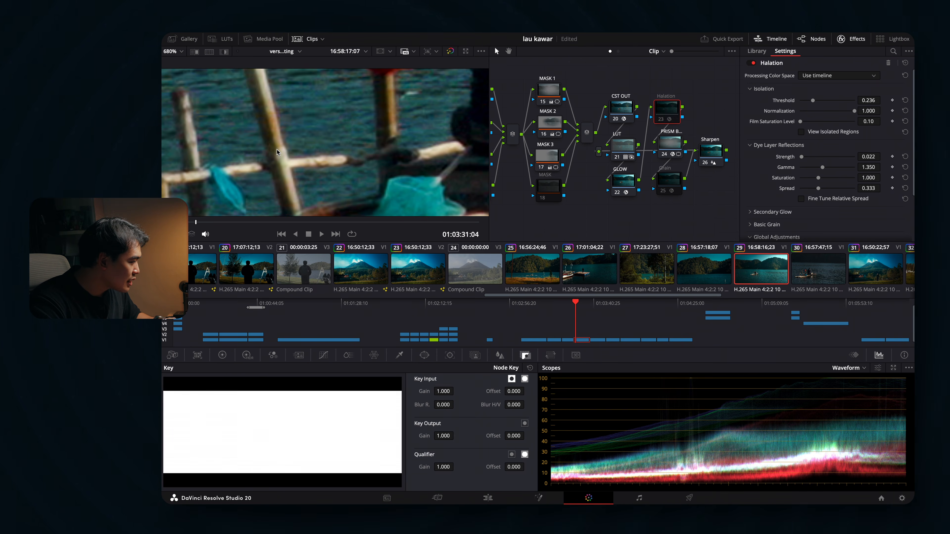
{"action": "scroll", "coordinate": [271, 138], "scroll_direction": "down", "scroll_amount": 10}
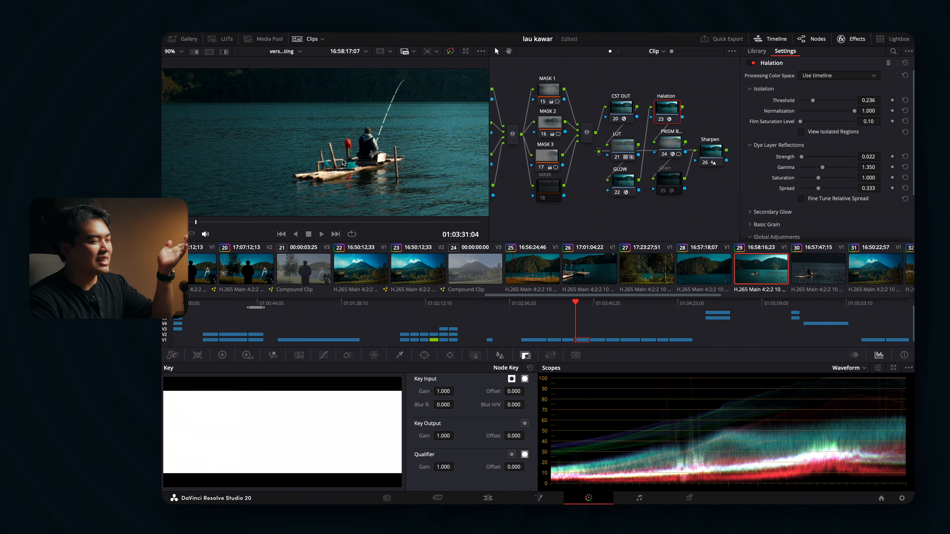
{"action": "scroll", "coordinate": [343, 162], "scroll_direction": "up", "scroll_amount": 3}
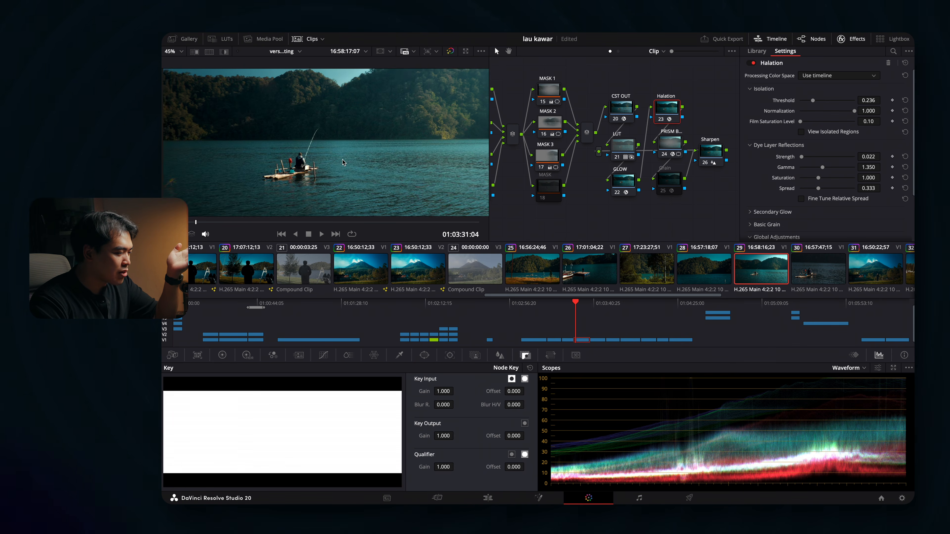
- Examine the Prism Blur node's effect settings and its result along the hillside's edge
{"action": "left_click", "coordinate": [669, 143]}
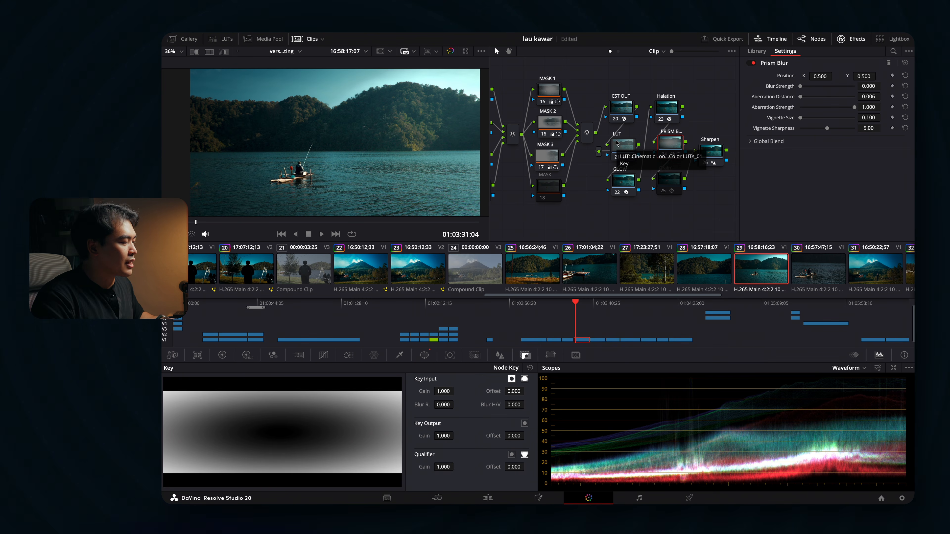
{"action": "scroll", "coordinate": [445, 91], "scroll_direction": "up", "scroll_amount": 6}
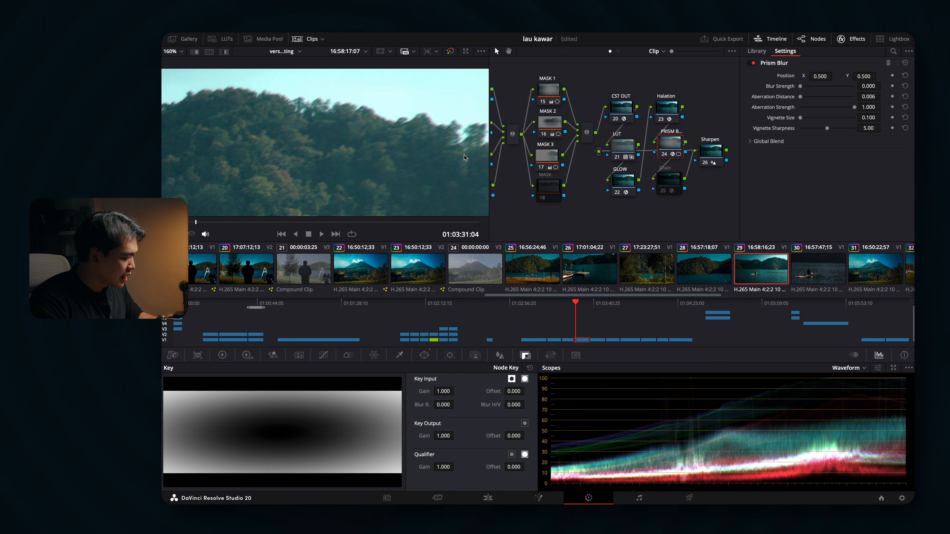
{"action": "scroll", "coordinate": [447, 150], "scroll_direction": "down", "scroll_amount": 7}
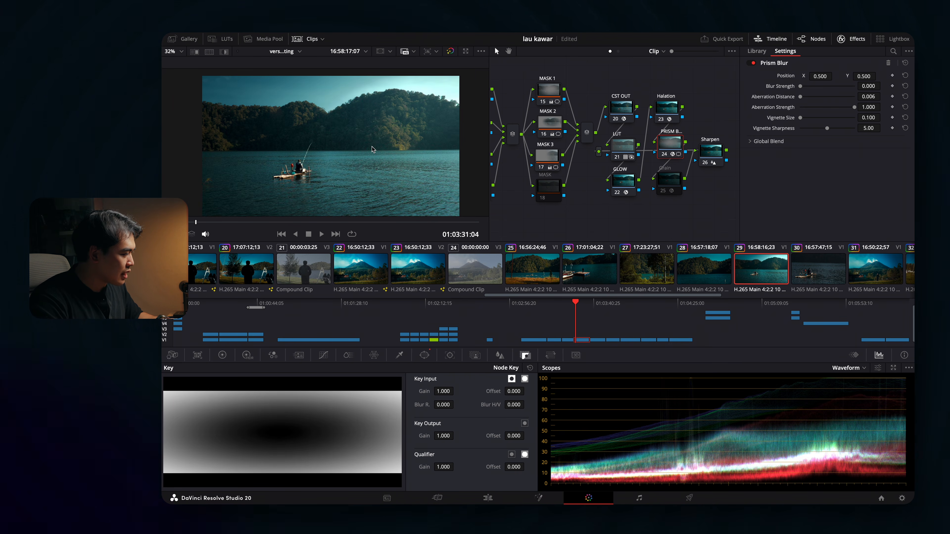
- Compare the Prism Blur node off and on, inspecting the forested hillside against the sky close up
{"action": "scroll", "coordinate": [372, 149], "scroll_direction": "up", "scroll_amount": 3}
{"action": "scroll", "coordinate": [431, 111], "scroll_direction": "down", "scroll_amount": 4}
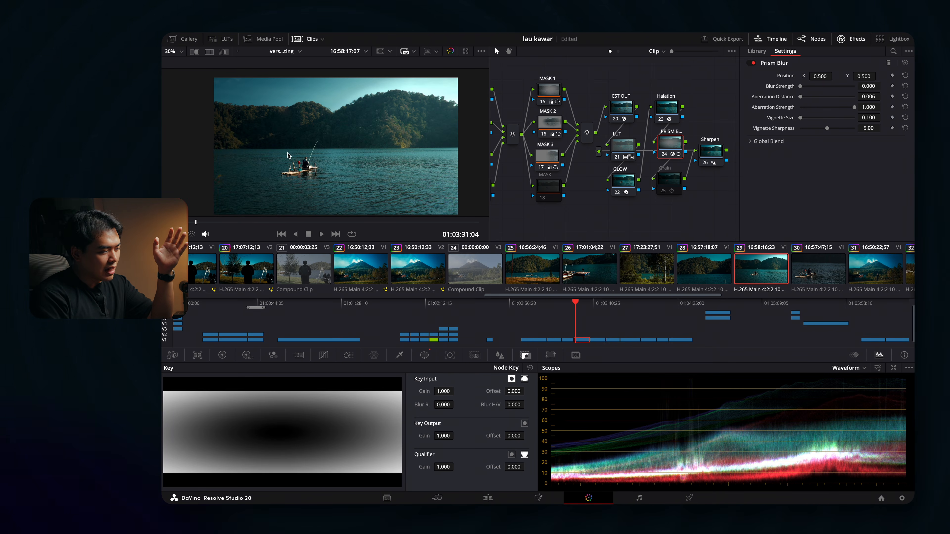
{"action": "key", "text": "ctrl+d"}
{"action": "scroll", "coordinate": [445, 102], "scroll_direction": "up", "scroll_amount": 6}
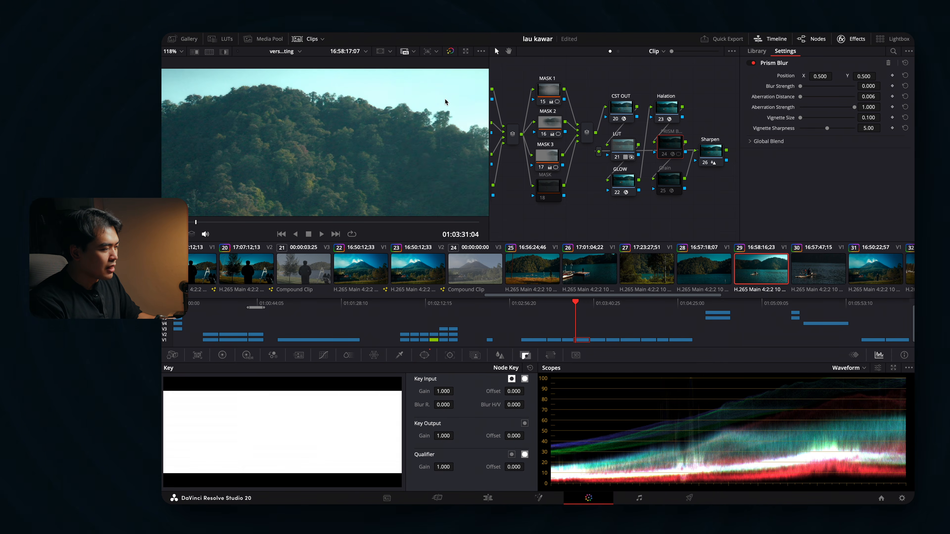
{"action": "key", "text": "ctrl+d"}
{"action": "scroll", "coordinate": [424, 133], "scroll_direction": "up", "scroll_amount": 3}
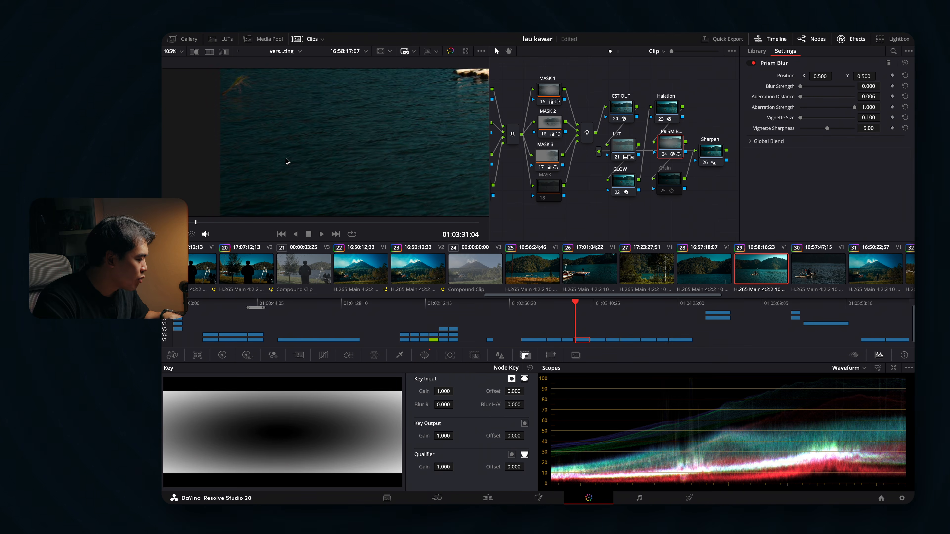
- Inspect the prism blur's effect on the lake water across the frame and out to its edges, ending on the full frame
{"action": "scroll", "coordinate": [286, 162], "scroll_direction": "down", "scroll_amount": 5}
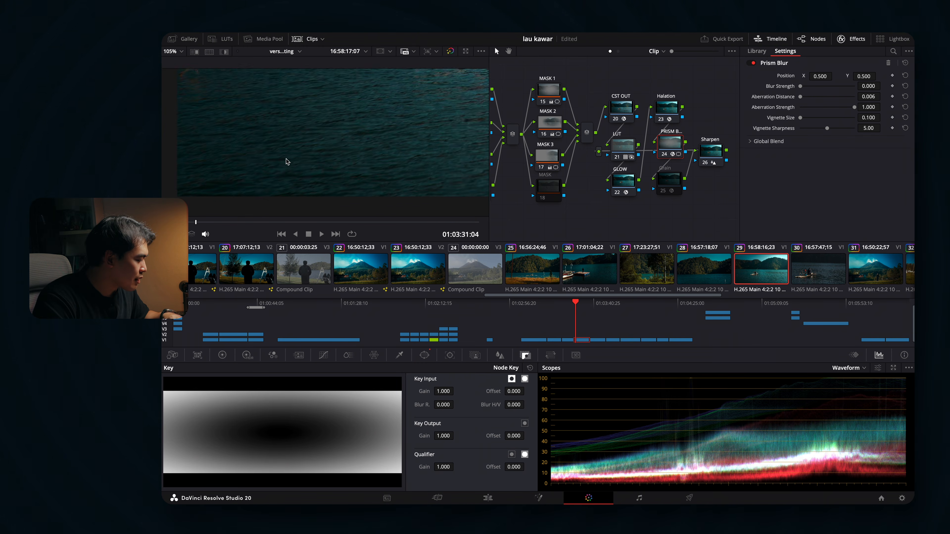
{"action": "scroll", "coordinate": [286, 162], "scroll_direction": "right", "scroll_amount": 5}
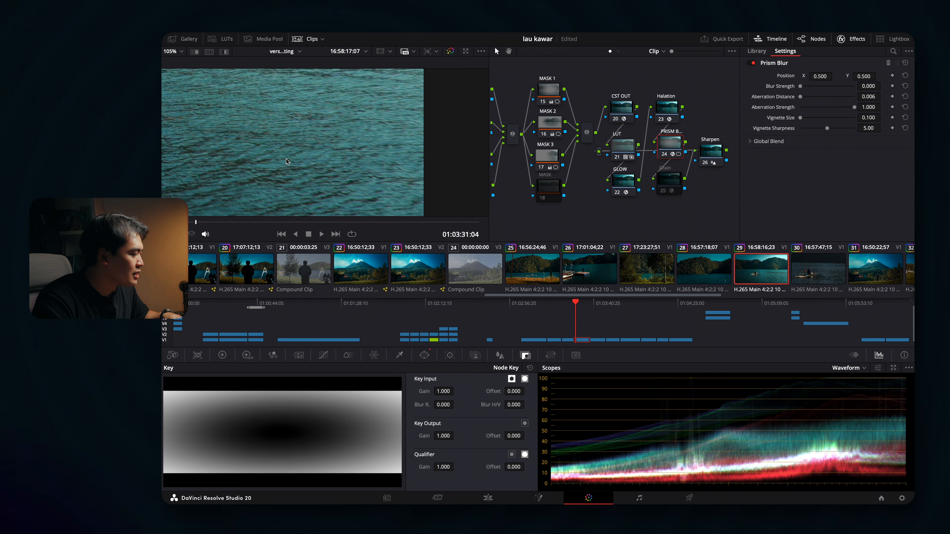
{"action": "scroll", "coordinate": [286, 161], "scroll_direction": "up", "scroll_amount": 10}
{"action": "scroll", "coordinate": [286, 161], "scroll_direction": "right", "scroll_amount": 8}
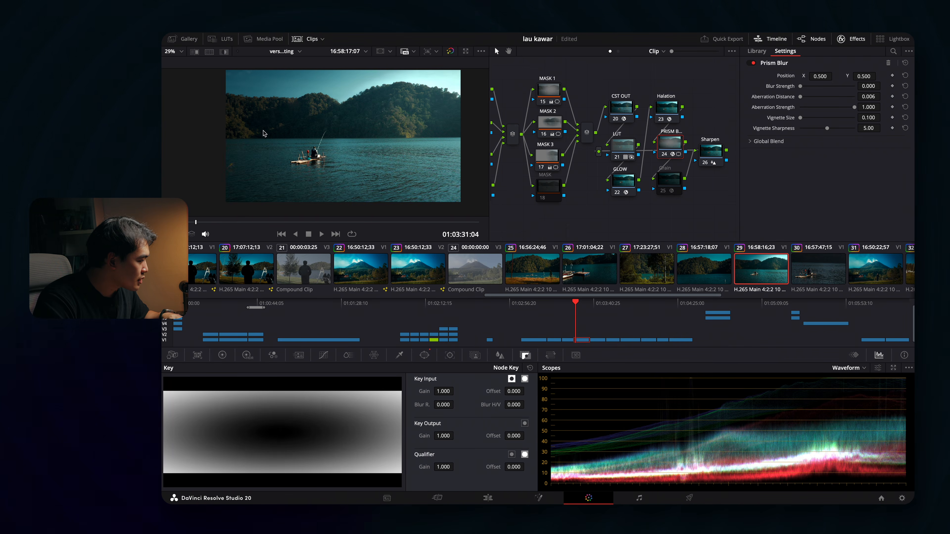
{"action": "scroll", "coordinate": [263, 133], "scroll_direction": "up", "scroll_amount": 1}
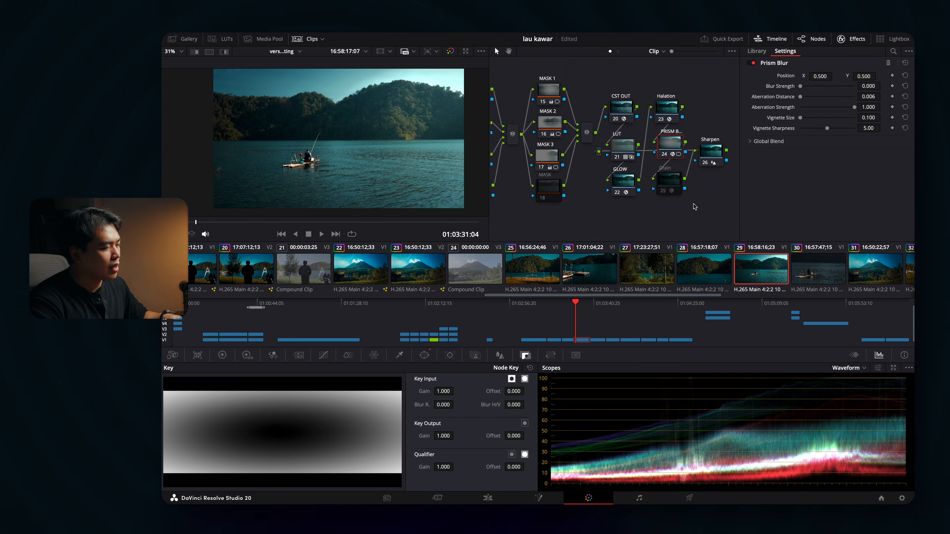
- Examine the disabled Grain node's Film Grain settings and inspect the raft and water at several magnifications
{"action": "left_click", "coordinate": [661, 184]}
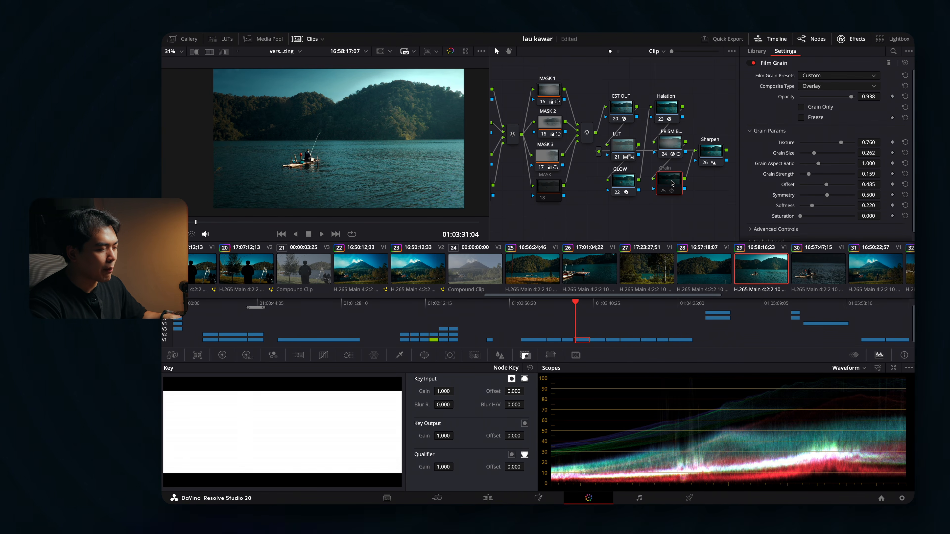
{"action": "scroll", "coordinate": [318, 157], "scroll_direction": "up", "scroll_amount": 4}
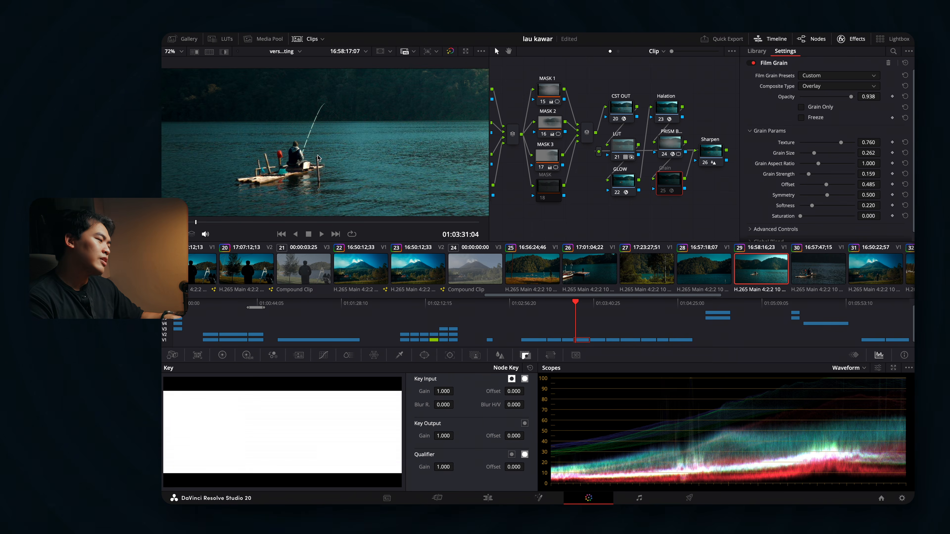
{"action": "scroll", "coordinate": [318, 158], "scroll_direction": "down", "scroll_amount": 2}
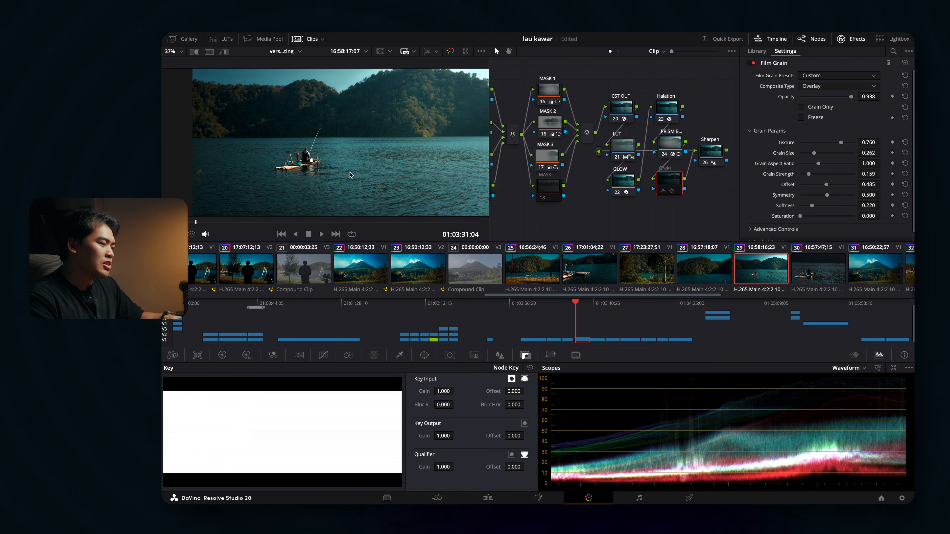
{"action": "scroll", "coordinate": [404, 180], "scroll_direction": "up", "scroll_amount": 10}
{"action": "scroll", "coordinate": [391, 132], "scroll_direction": "down", "scroll_amount": 6}
{"action": "scroll", "coordinate": [390, 132], "scroll_direction": "up", "scroll_amount": 7}
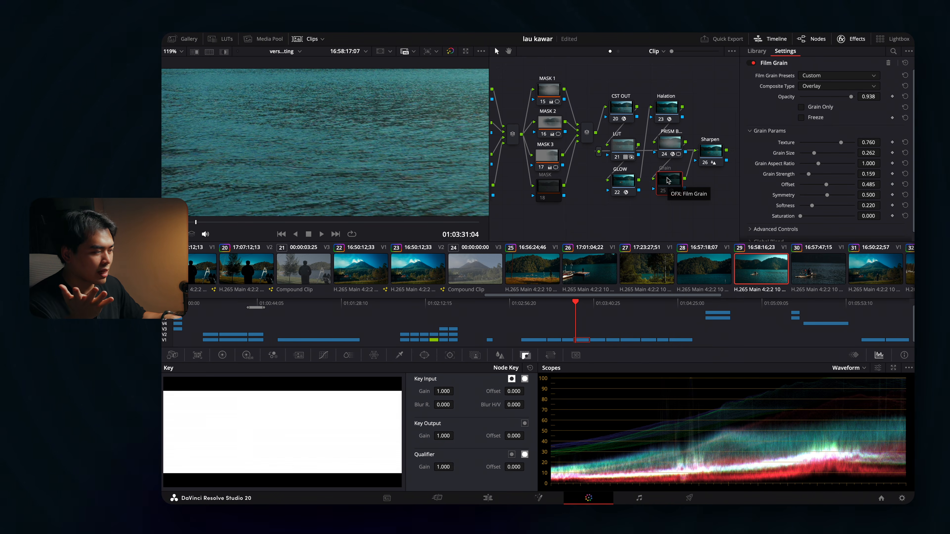
{"action": "scroll", "coordinate": [380, 149], "scroll_direction": "down", "scroll_amount": 3}
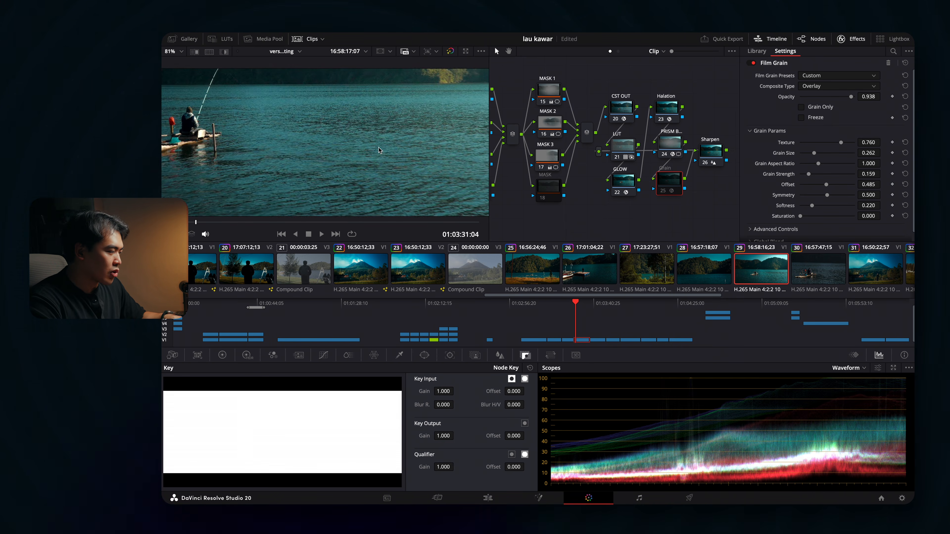
{"action": "scroll", "coordinate": [378, 149], "scroll_direction": "down", "scroll_amount": 6}
{"action": "scroll", "coordinate": [379, 150], "scroll_direction": "up", "scroll_amount": 2}
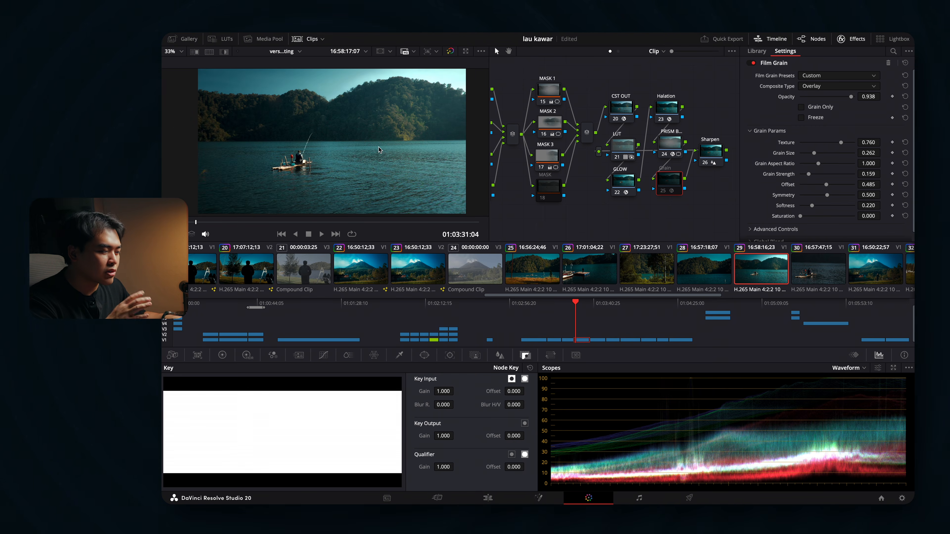
- Compare the Grain node on and off over the magnified water, leaving it disabled
{"action": "scroll", "coordinate": [347, 159], "scroll_direction": "up", "scroll_amount": 8}
{"action": "key", "text": "super+d"}
{"action": "key", "text": "super+d"}
{"action": "scroll", "coordinate": [368, 94], "scroll_direction": "up", "scroll_amount": 4}
{"action": "key", "text": "super+d"}
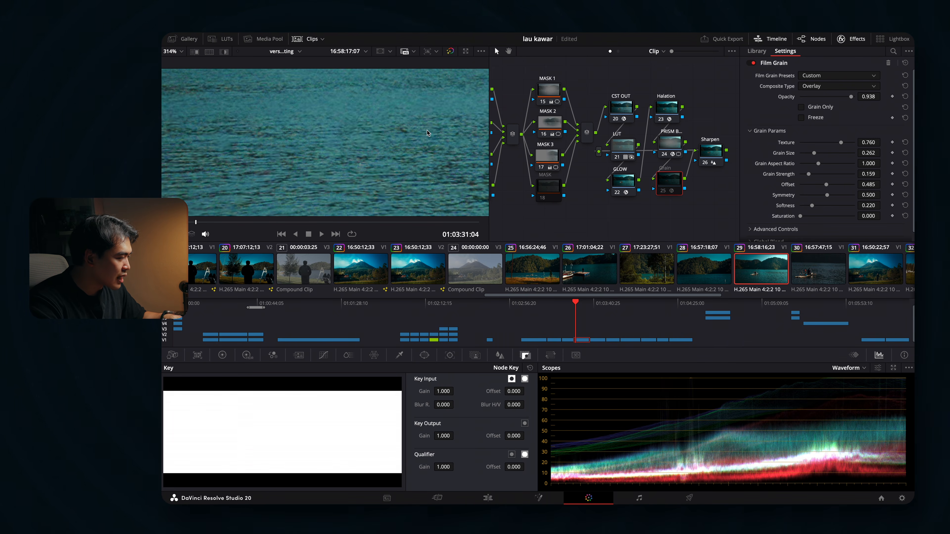
{"action": "key", "text": "super+d"}
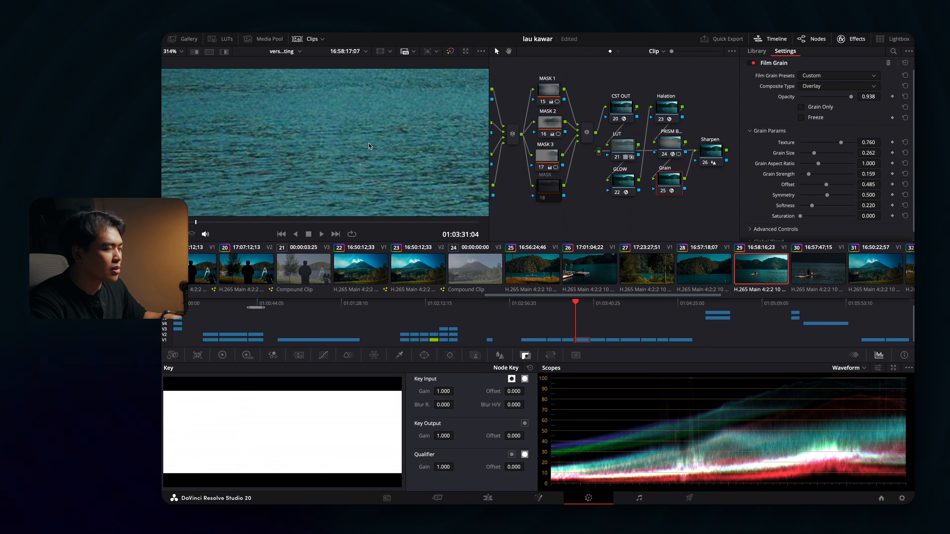
{"action": "key", "text": "super+d"}
{"action": "scroll", "coordinate": [396, 155], "scroll_direction": "down", "scroll_amount": 5}
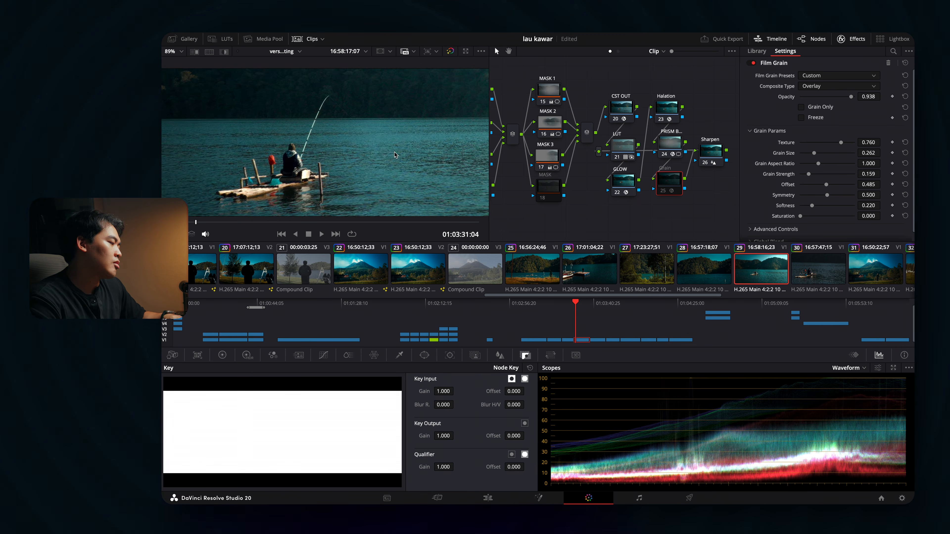
{"action": "scroll", "coordinate": [394, 155], "scroll_direction": "down", "scroll_amount": 3}
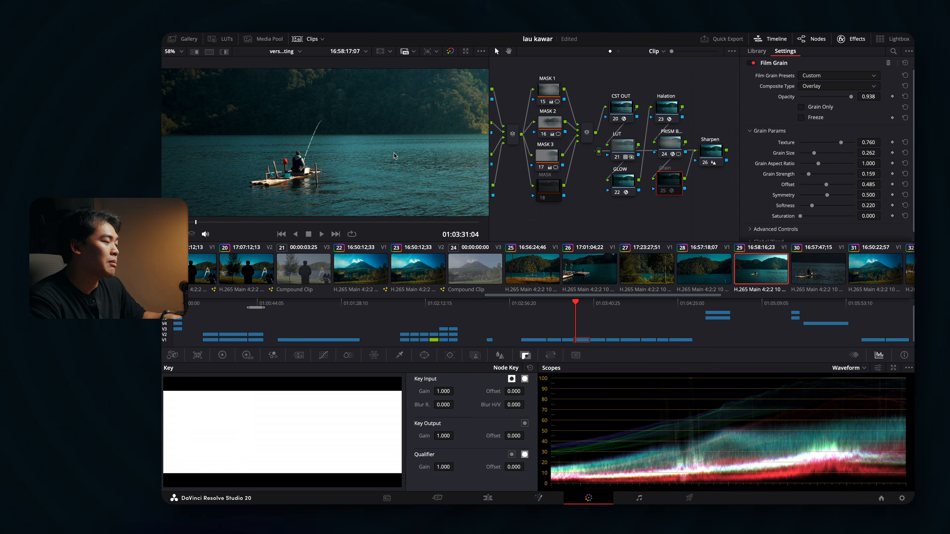
{"action": "scroll", "coordinate": [422, 162], "scroll_direction": "down", "scroll_amount": 1}
{"action": "left_click_drag", "start_coordinate": [670, 188], "coordinate": [667, 186]}
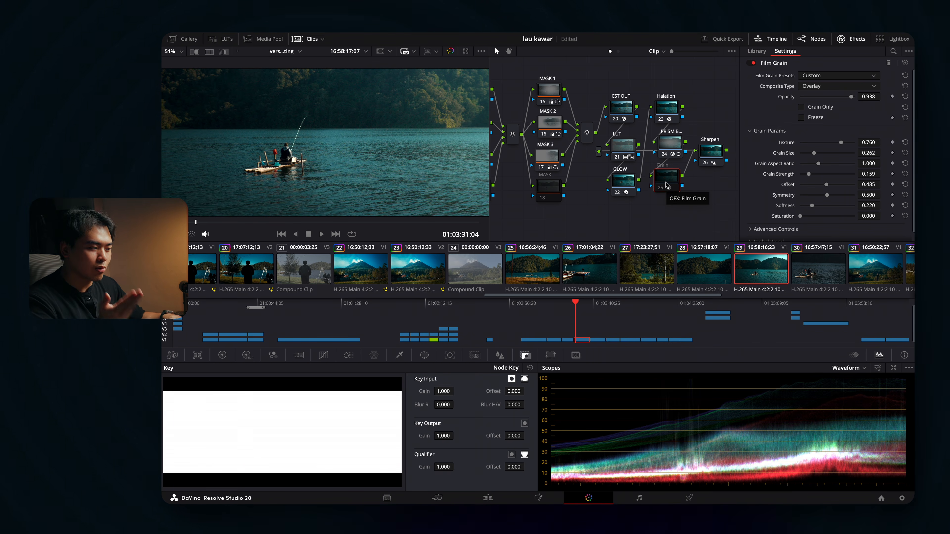
- Select the Sharpen node and compare it off and on over the fisherman and raft
{"action": "left_click", "coordinate": [708, 153]}
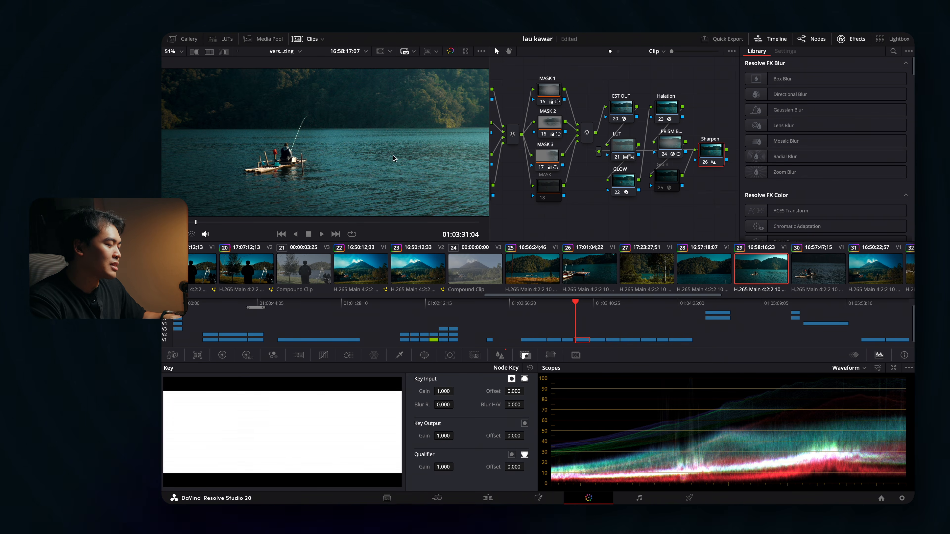
{"action": "scroll", "coordinate": [390, 157], "scroll_direction": "up", "scroll_amount": 5}
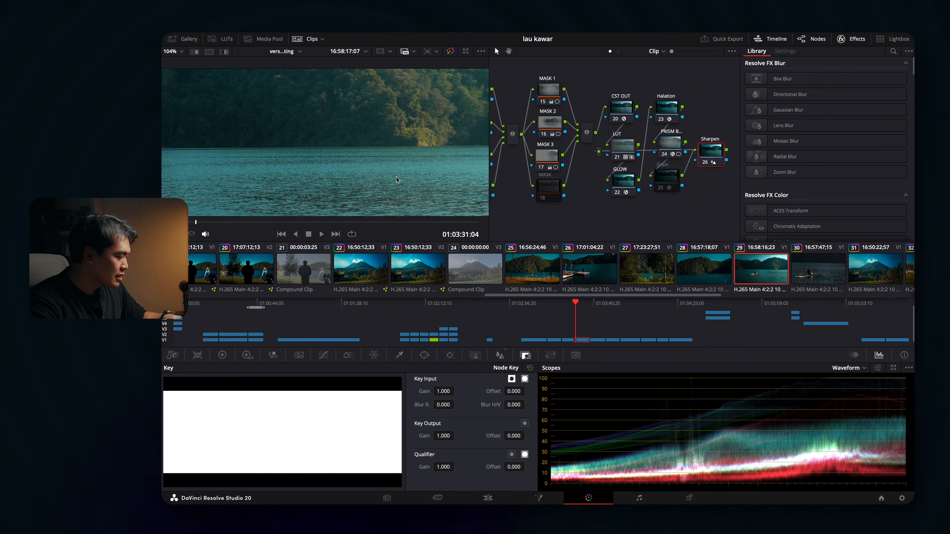
{"action": "scroll", "coordinate": [397, 181], "scroll_direction": "left", "scroll_amount": 5}
{"action": "scroll", "coordinate": [321, 158], "scroll_direction": "left", "scroll_amount": 3}
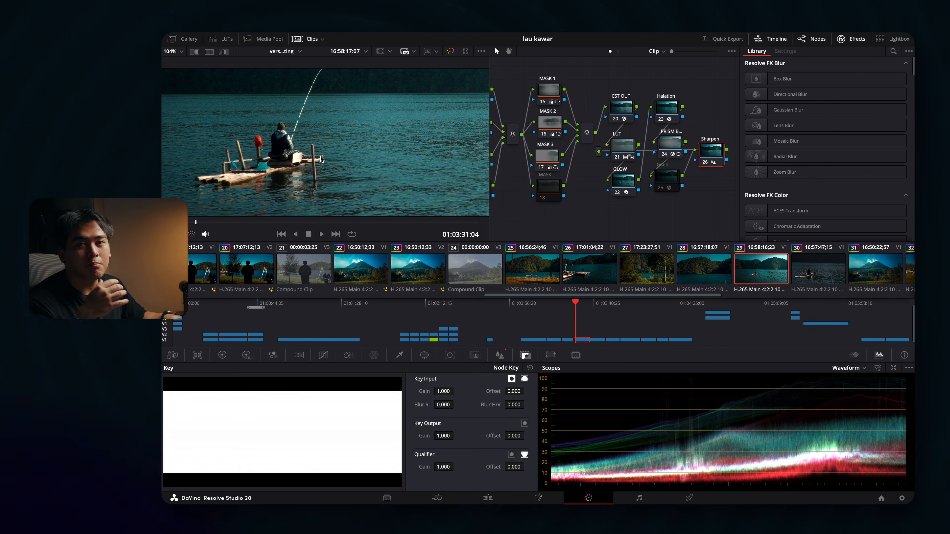
{"action": "key", "text": "super+d"}
{"action": "key", "text": "super+d"}
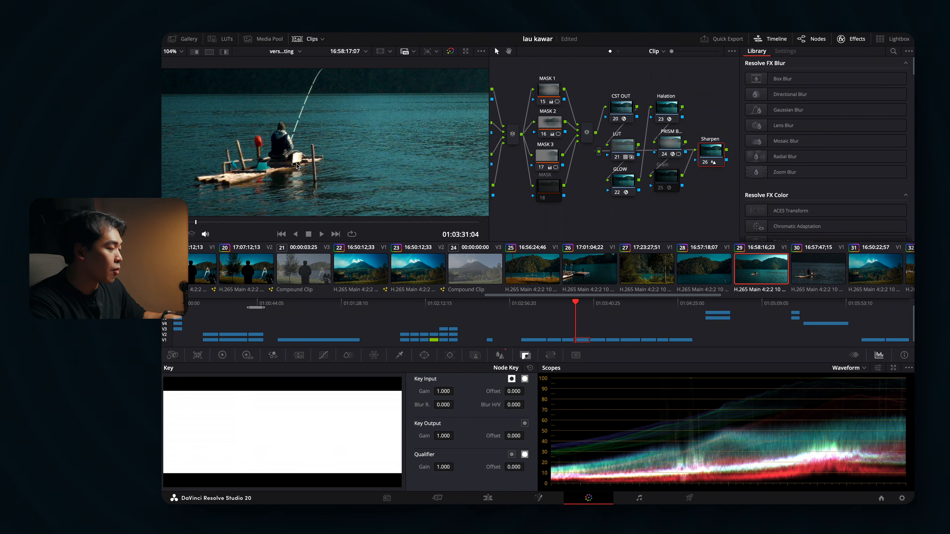
- Show the Sharpen node's Blur radius settings and compare the node off and on with the fisherman magnified
{"action": "left_click", "coordinate": [500, 356]}
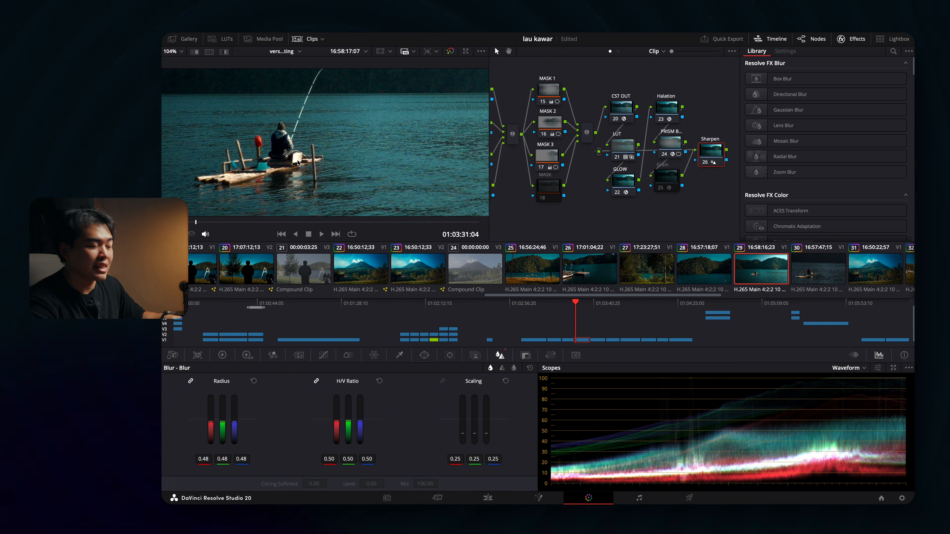
{"action": "scroll", "coordinate": [278, 145], "scroll_direction": "up", "scroll_amount": 5}
{"action": "scroll", "coordinate": [282, 145], "scroll_direction": "up", "scroll_amount": 3}
{"action": "key", "text": "super+d"}
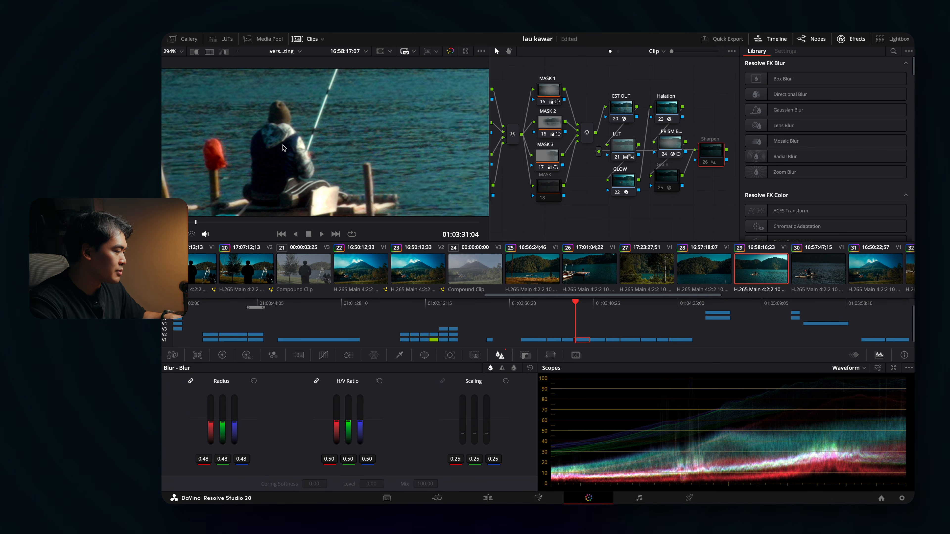
{"action": "key", "text": "super+d"}
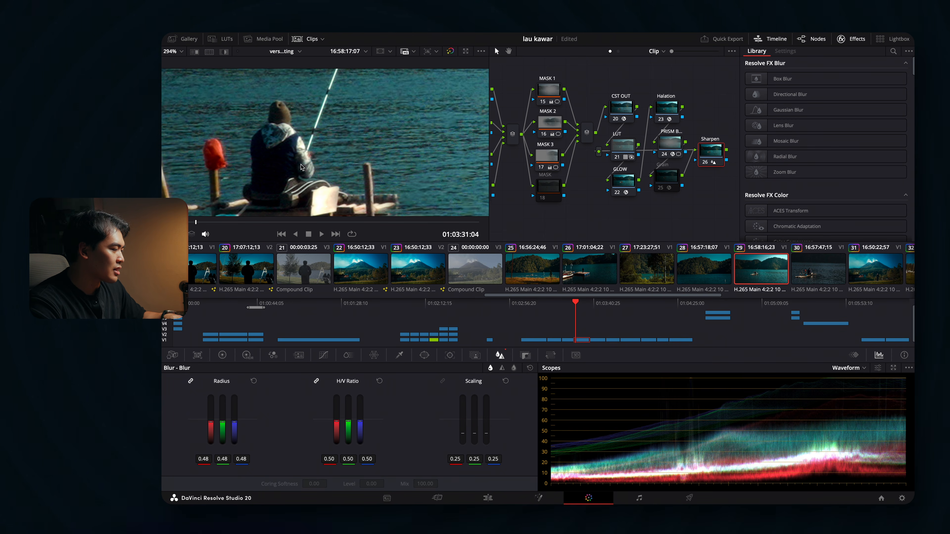
{"action": "scroll", "coordinate": [306, 149], "scroll_direction": "down", "scroll_amount": 2}
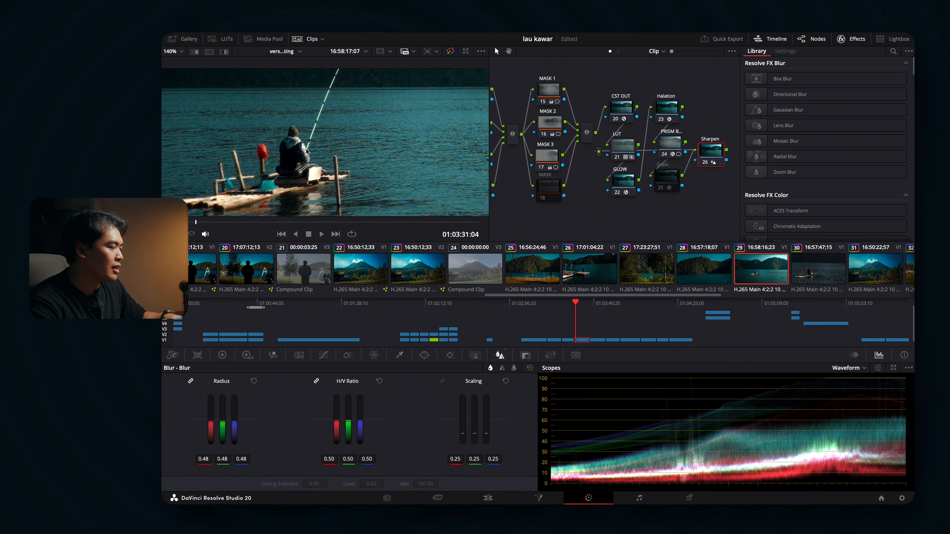
- Compare the Sharpen node off and on from close up to full frame, leave it enabled, and hide the effects library
{"action": "scroll", "coordinate": [295, 147], "scroll_direction": "up", "scroll_amount": 4}
{"action": "key", "text": "super+d"}
{"action": "scroll", "coordinate": [296, 146], "scroll_direction": "down", "scroll_amount": 6}
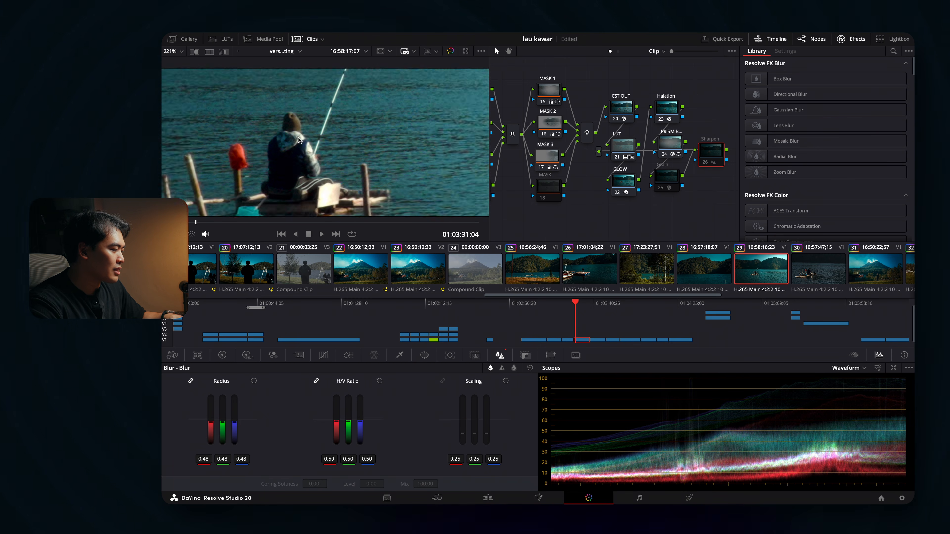
{"action": "scroll", "coordinate": [299, 141], "scroll_direction": "down", "scroll_amount": 2}
{"action": "key", "text": "super+d"}
{"action": "key", "text": "super+d"}
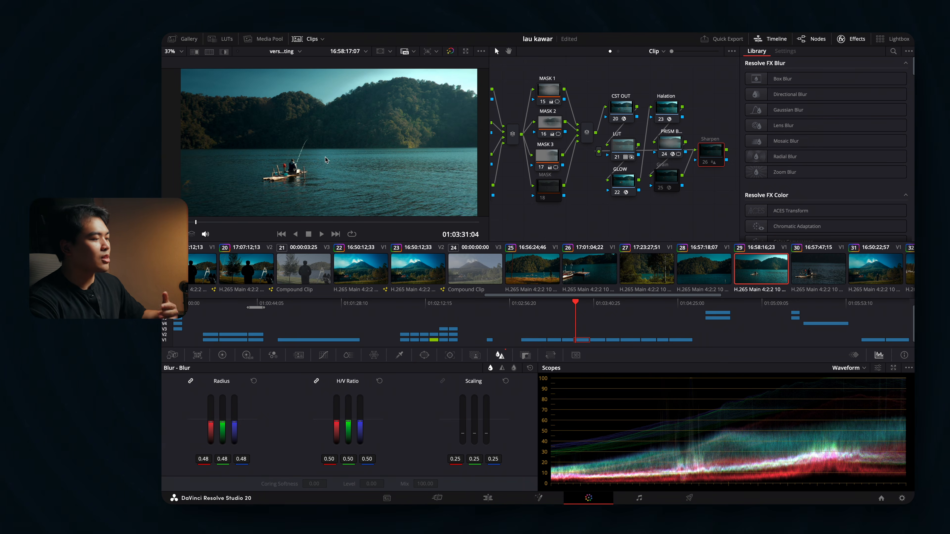
{"action": "key", "text": "super+d"}
{"action": "left_click", "coordinate": [851, 38]}
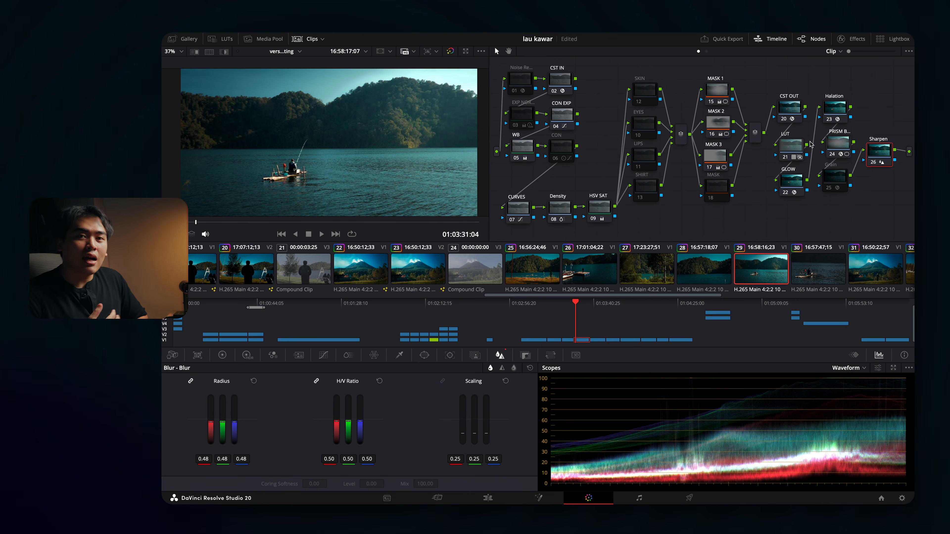